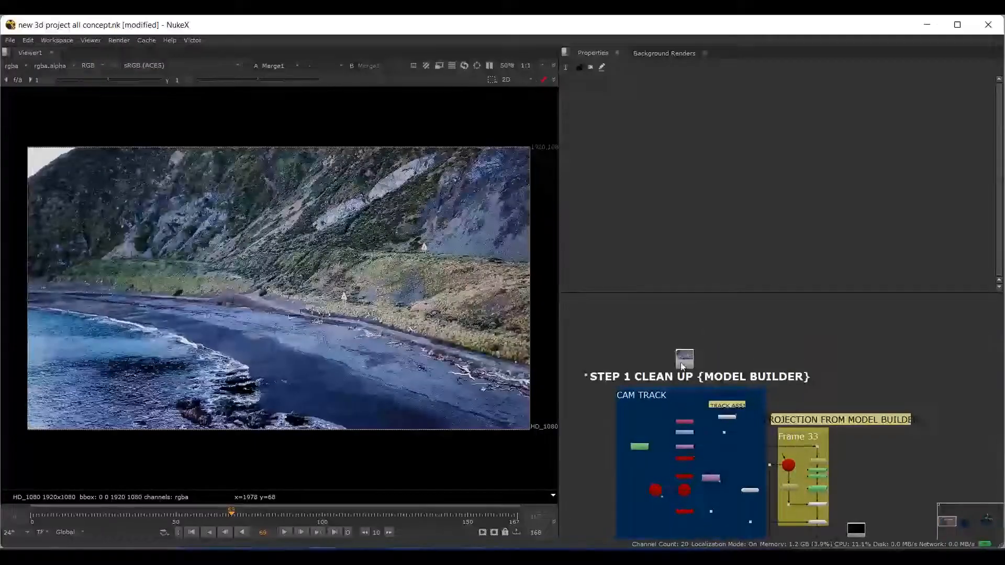
- Compare the original beach footage with the clean-up merge result that removes the vehicle on the shore
left_click(682, 367)
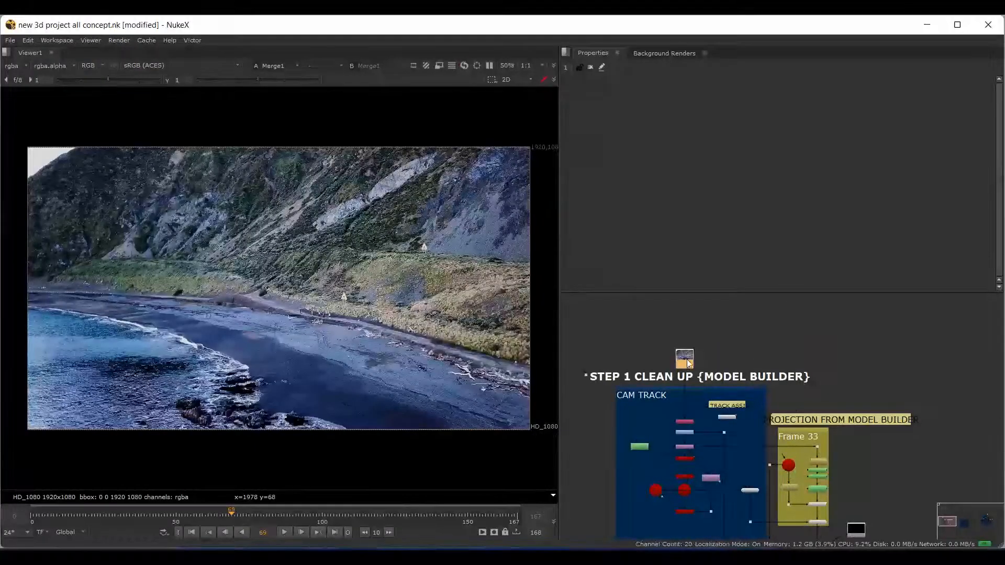
key("1")
scroll(759, 418, "down", 5)
scroll(807, 473, "up", 6)
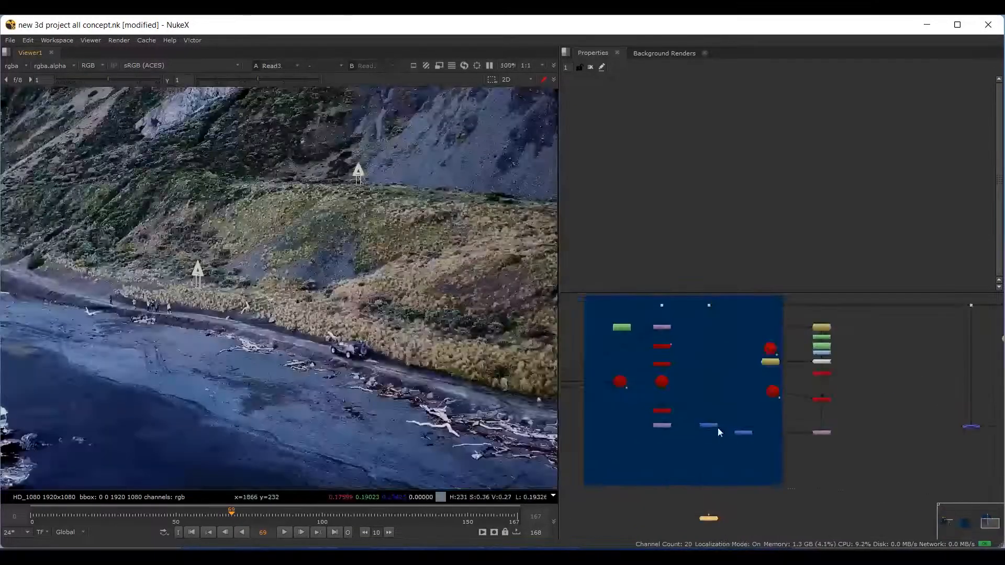
left_click_drag(718, 427, 742, 433)
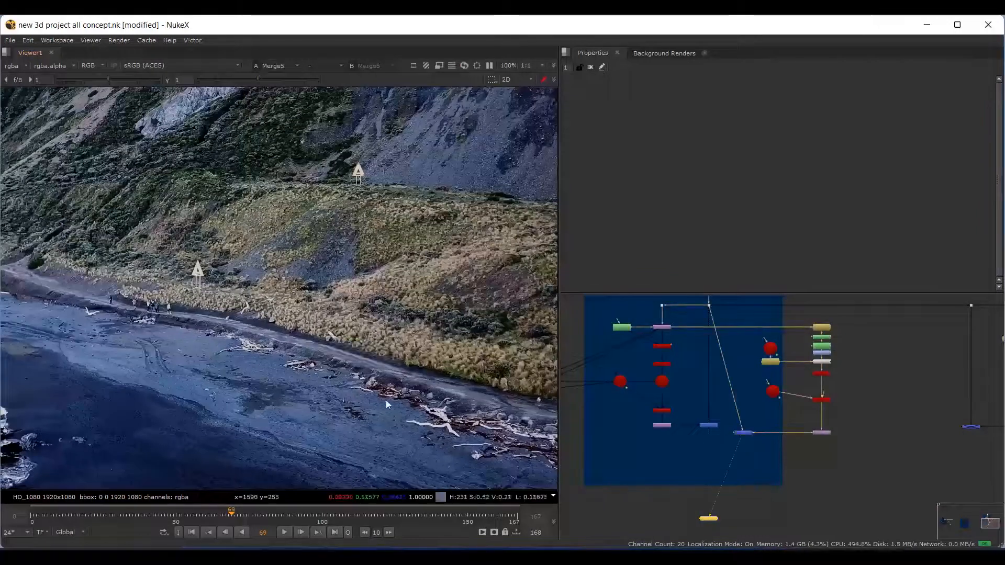
left_click(756, 465)
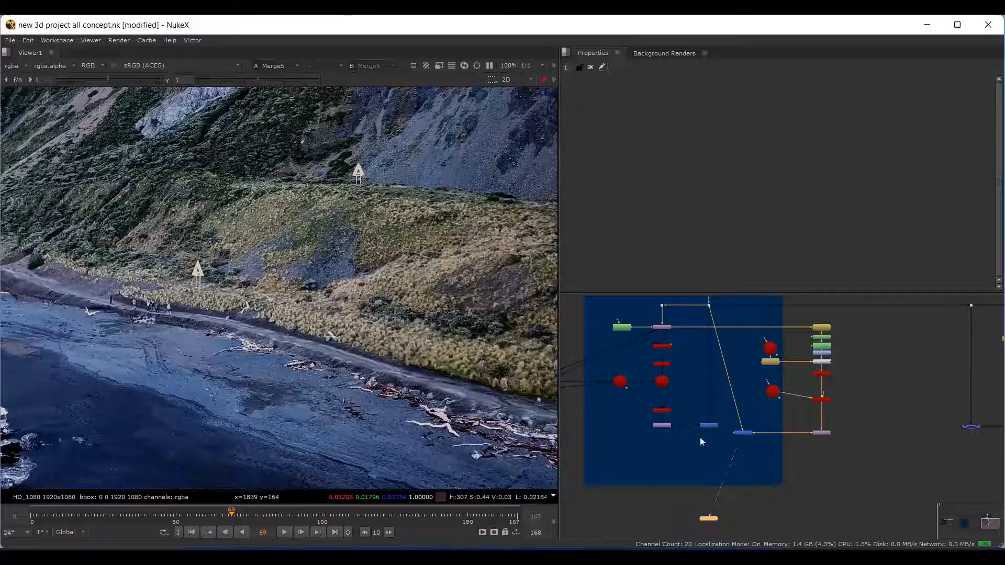
scroll(790, 414, "down", 4)
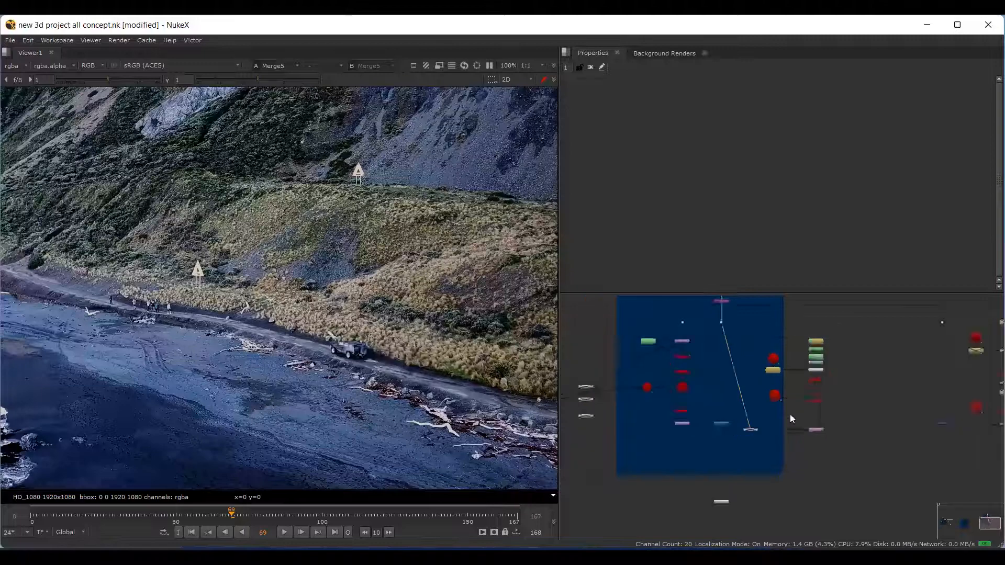
scroll(853, 422, "down", 2)
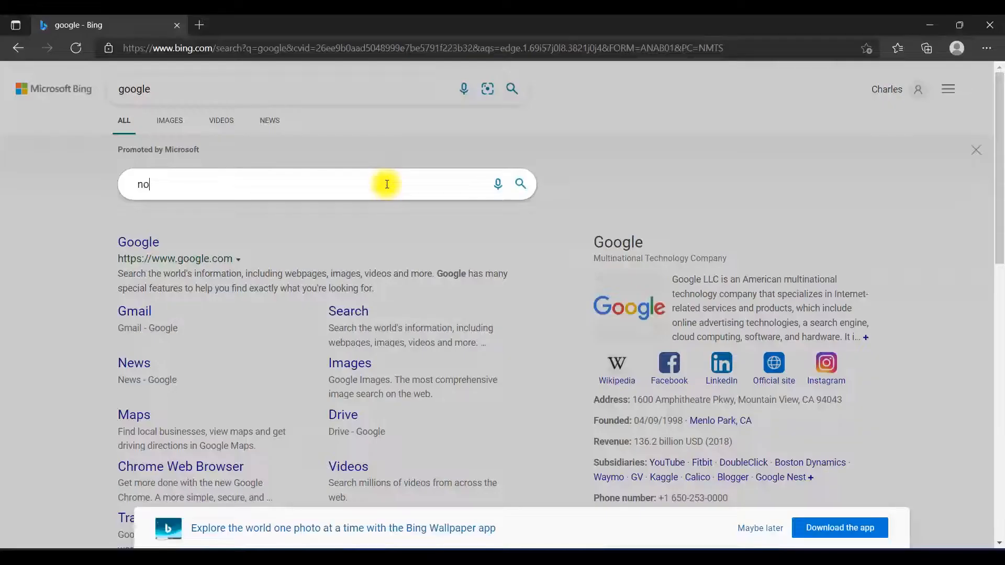
- Switch to the web browser, search for "nuke non commercial" and open Foundry's Non-commercial product page
type("uke non com")
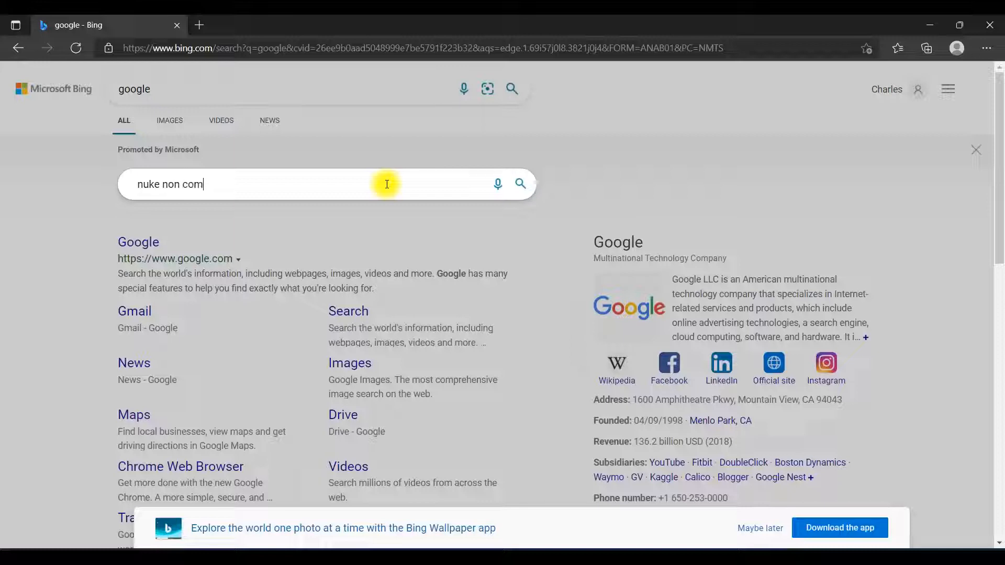
type("mercial")
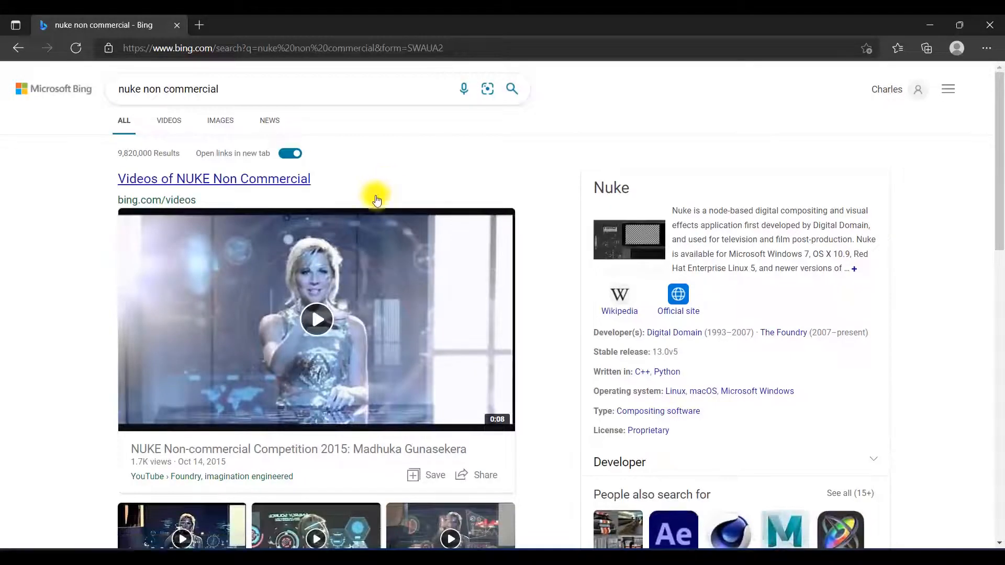
scroll(337, 275, "down", 7)
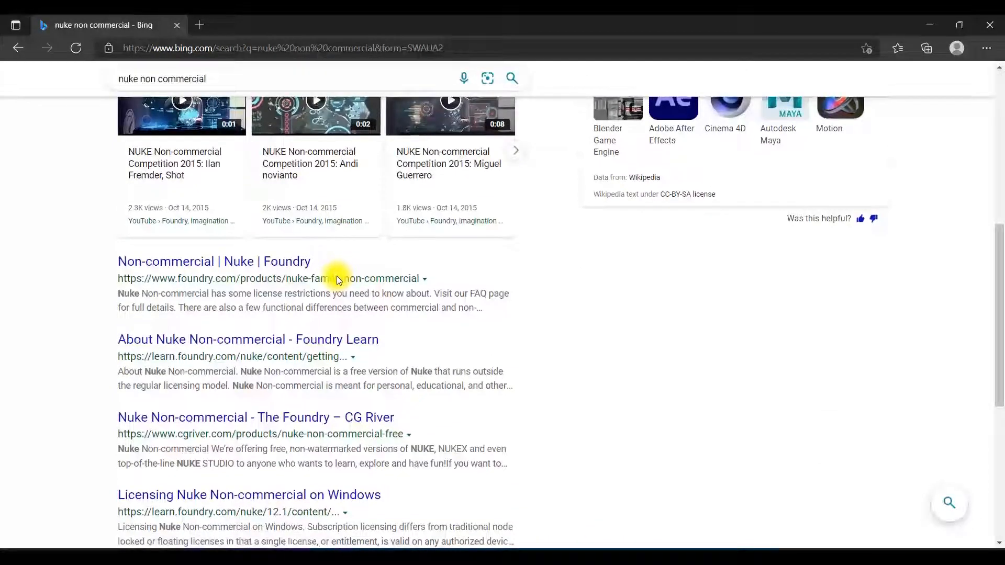
left_click(216, 262)
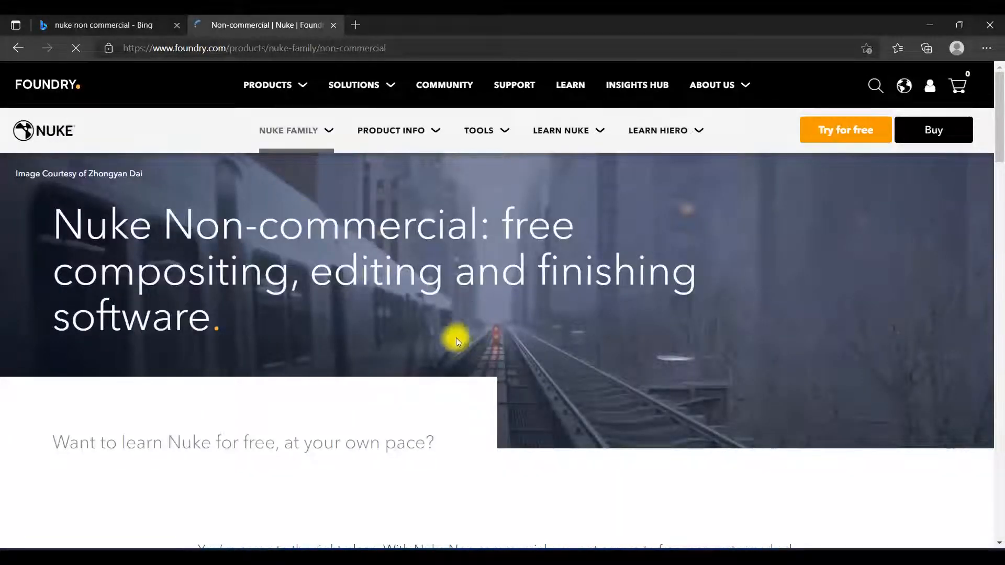
- Review the Nuke Non-commercial page for its limitations and the options for getting a free copy
scroll(536, 316, "down", 10)
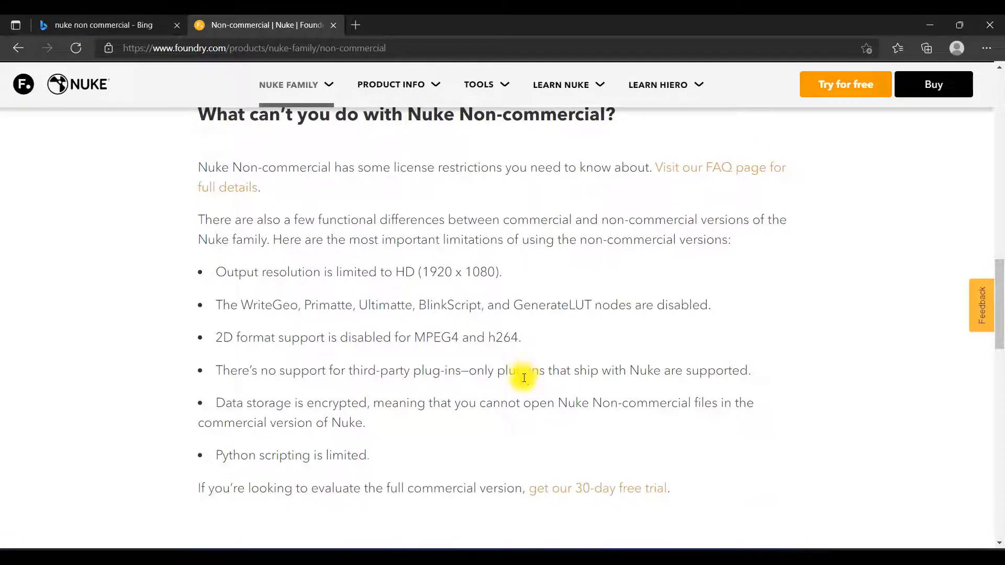
scroll(524, 382, "down", 6)
scroll(524, 384, "down", 2)
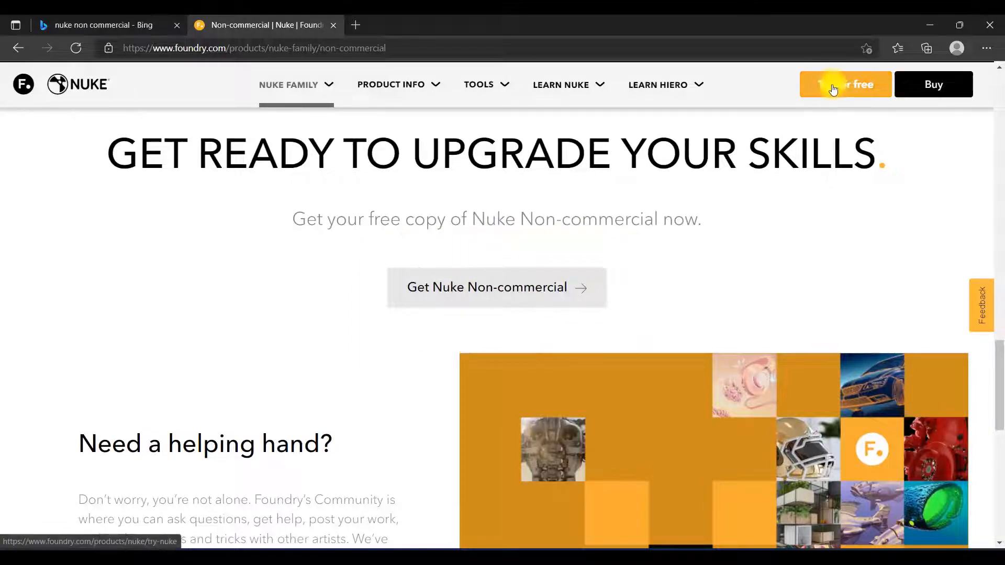
scroll(514, 364, "down", 10)
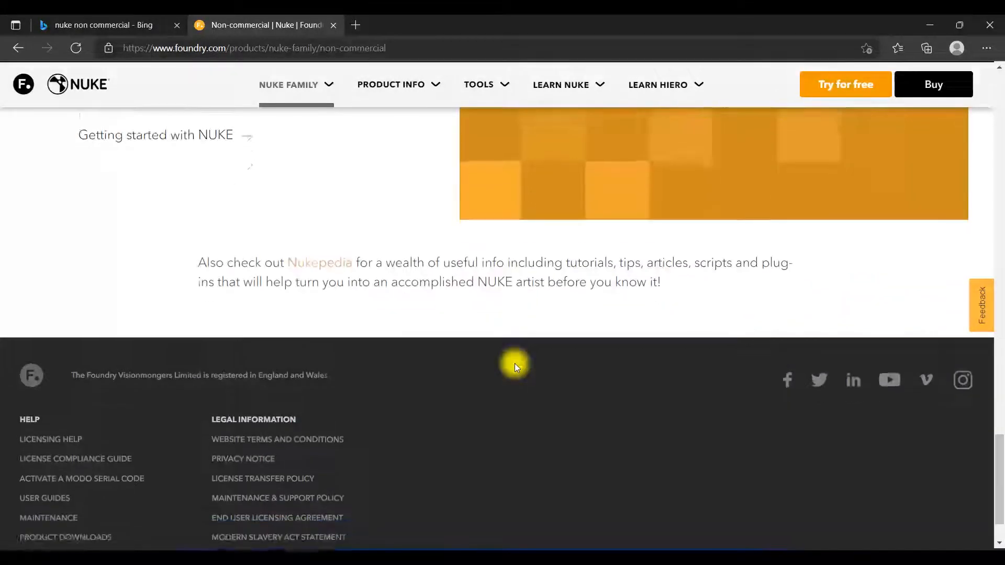
scroll(514, 363, "up", 10)
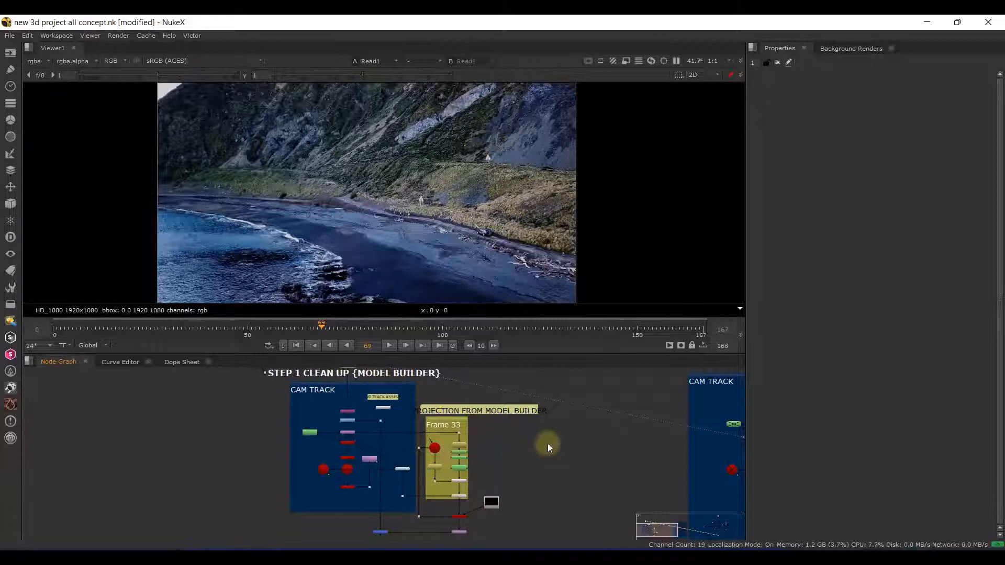
- Switch back to NukeX and display the final merge below the Frame 33 projection setup
middle_click_drag(483, 502, 427, 459)
scroll(422, 461, "up", 3)
middle_click_drag(478, 480, 514, 451)
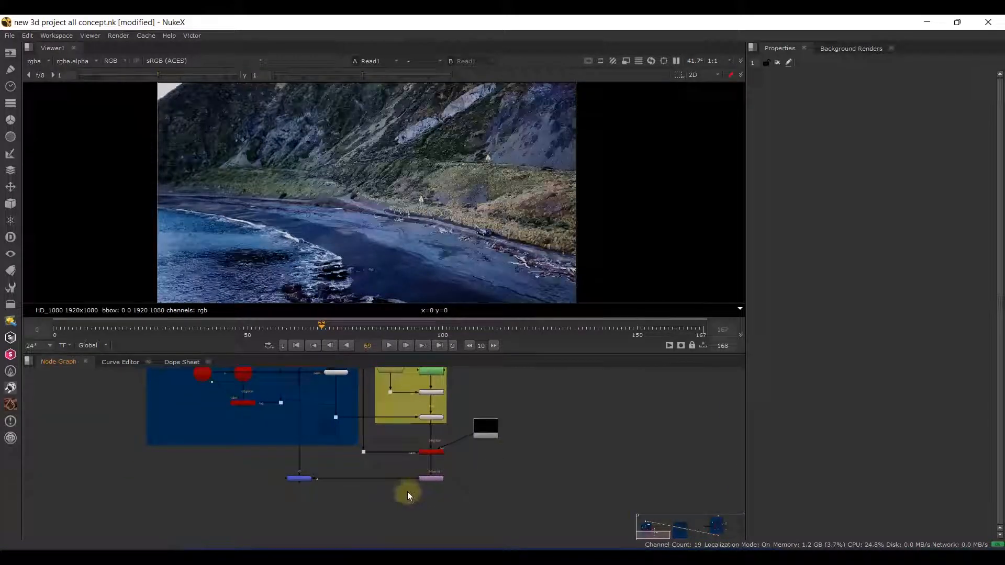
key("1")
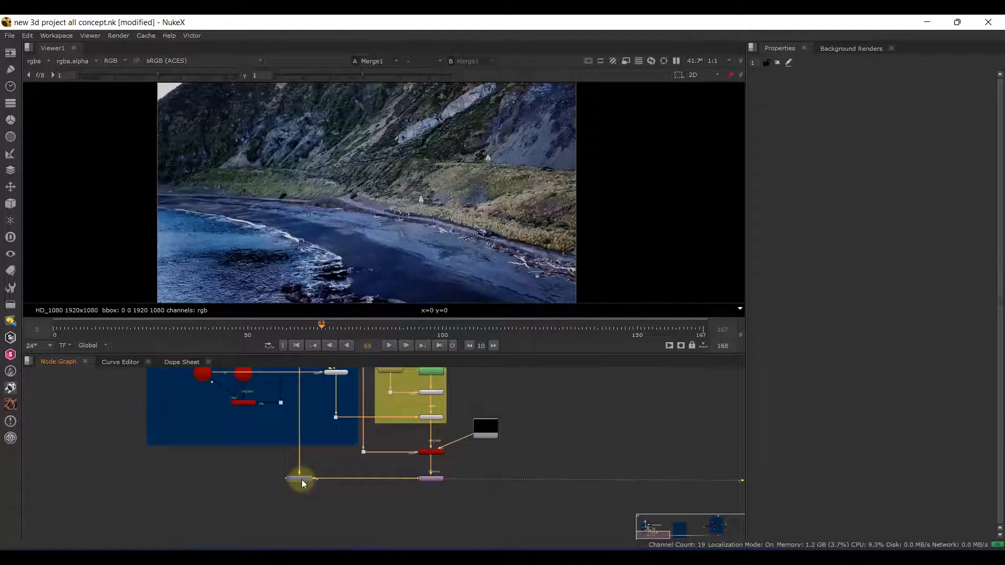
scroll(434, 470, "down", 3)
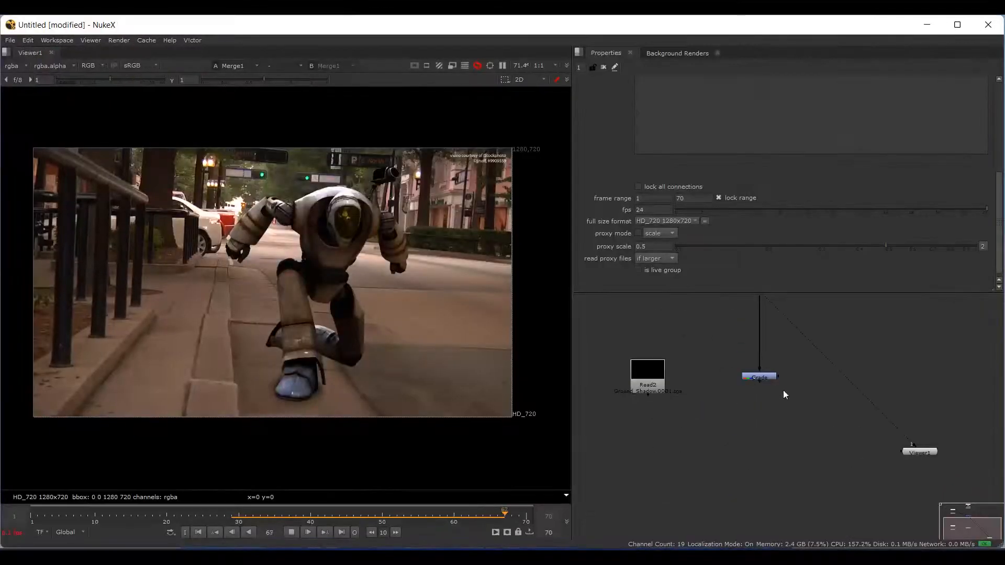
- Connect the Grade node's mask input to the ground shadow Read node and view the graded robot shot
left_click_drag(778, 375, 652, 375)
left_click(762, 377)
key("1")
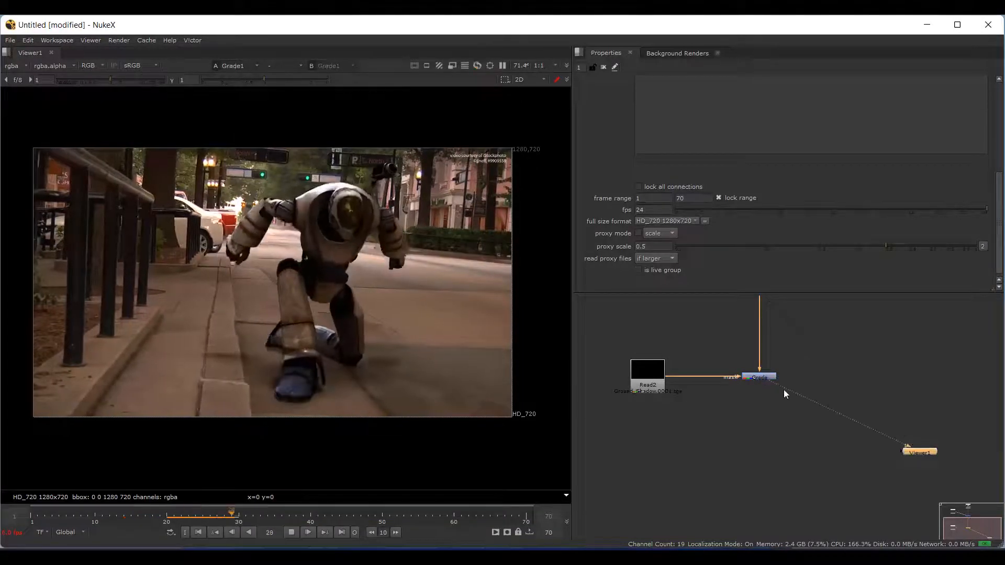
scroll(696, 392, "down", 3)
scroll(711, 410, "down", 2)
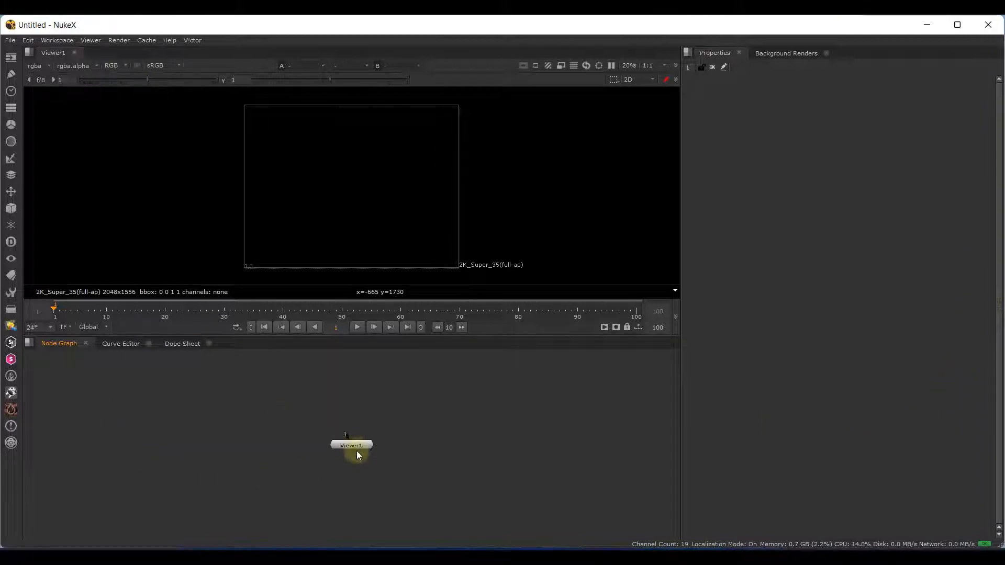
- Select the Viewer1 node in the node graph of the empty script
scroll(388, 446, "up", 3)
scroll(284, 437, "up", 1)
left_click_drag(331, 450, 350, 489)
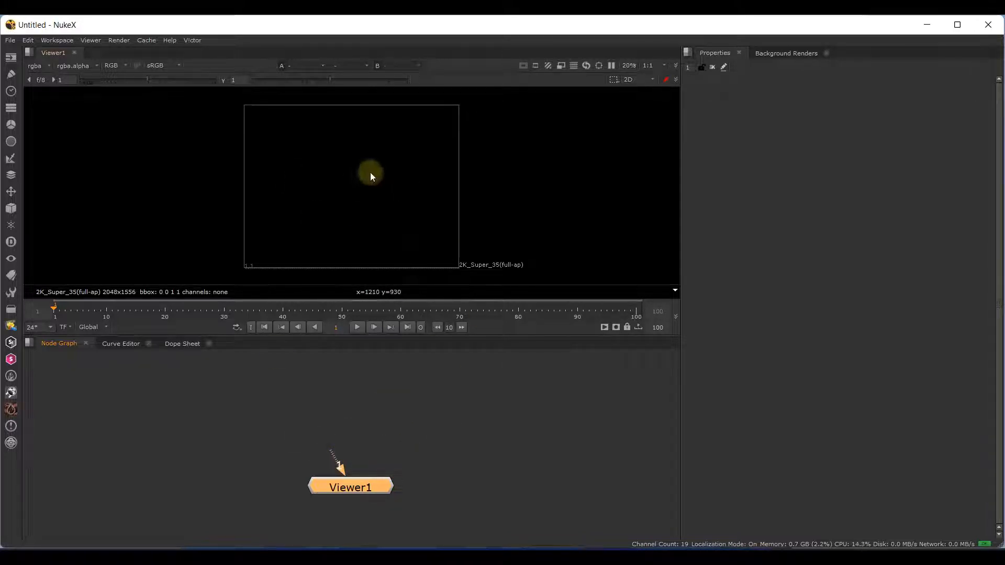
- Set the current frame to 10 and examine the timeline's playback rate, time format and frame range options
left_click(78, 306)
left_click_drag(186, 318, 107, 313)
left_click(65, 327)
left_click(97, 329)
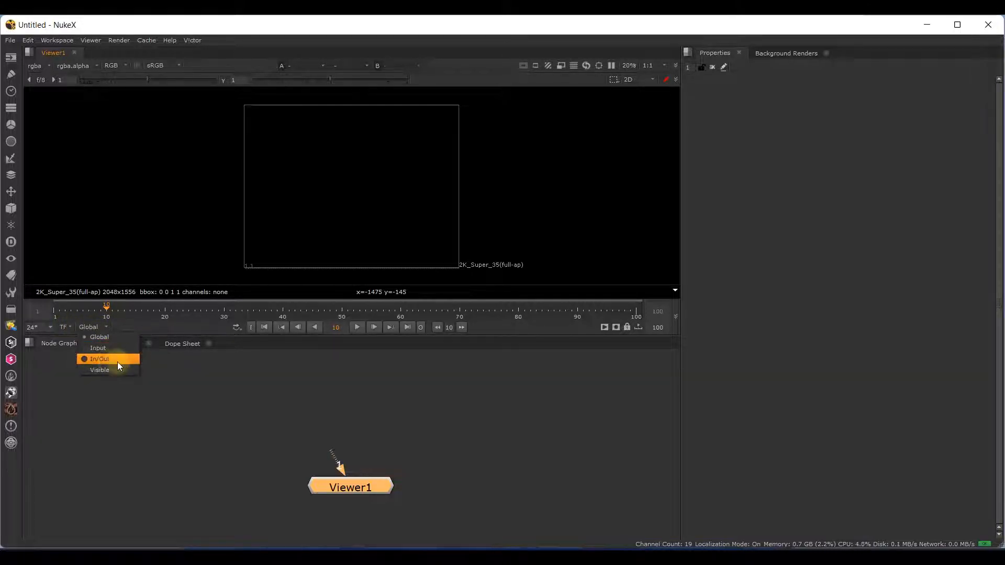
left_click(49, 327)
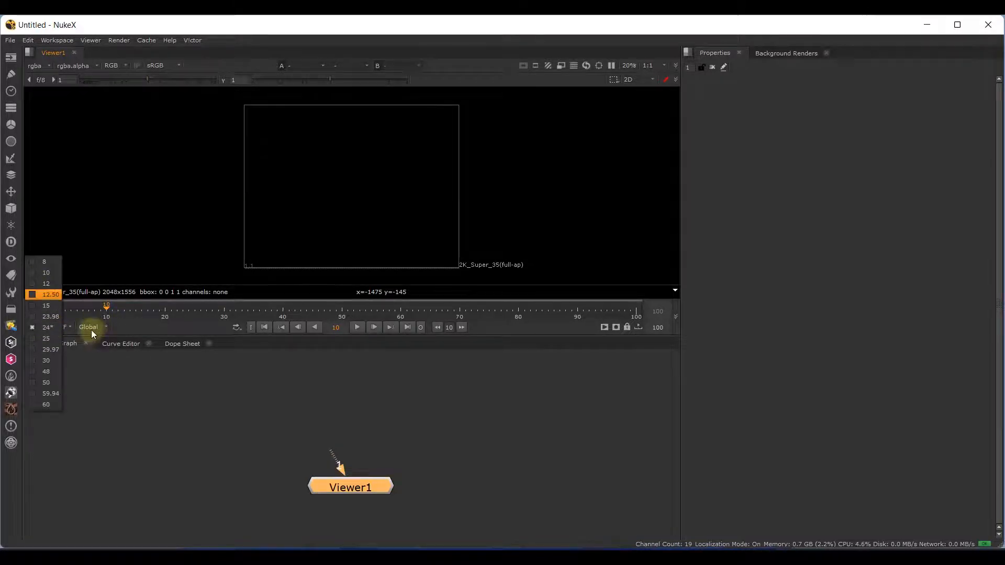
left_click(91, 328)
left_click(70, 328)
left_click(96, 326)
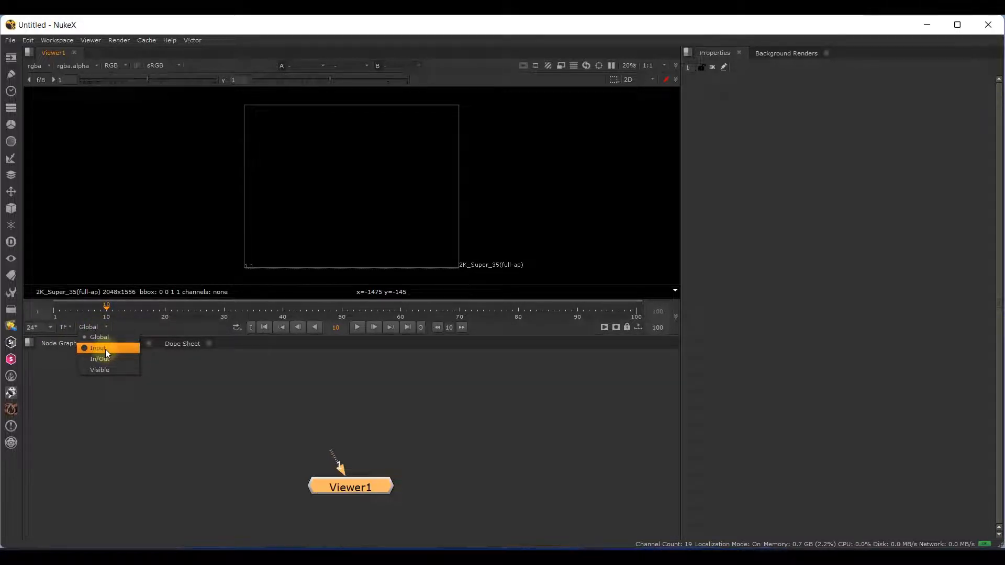
left_click(221, 33)
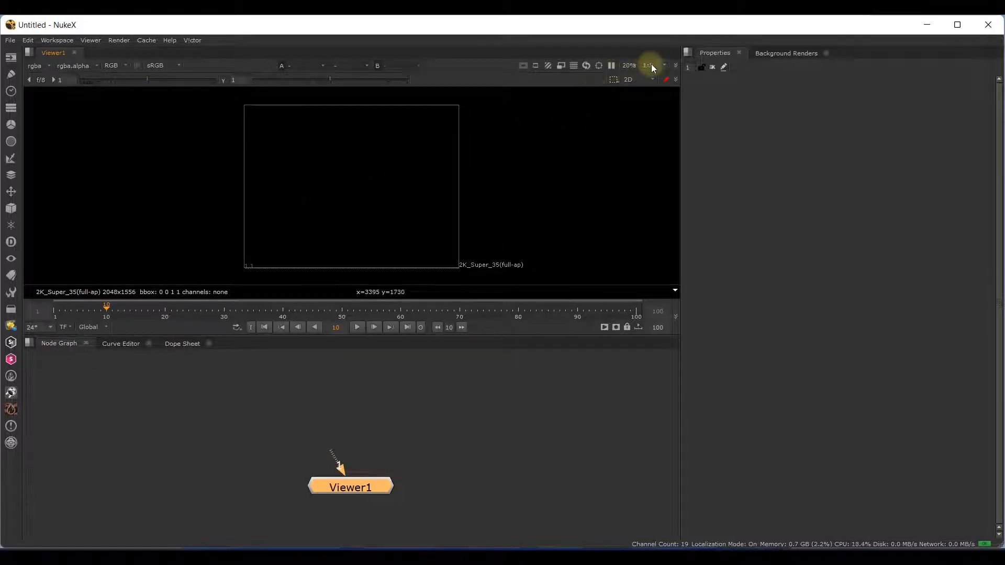
- Examine the viewer's layer choices and the layout options for the workspace and the viewer pane
left_click(46, 67)
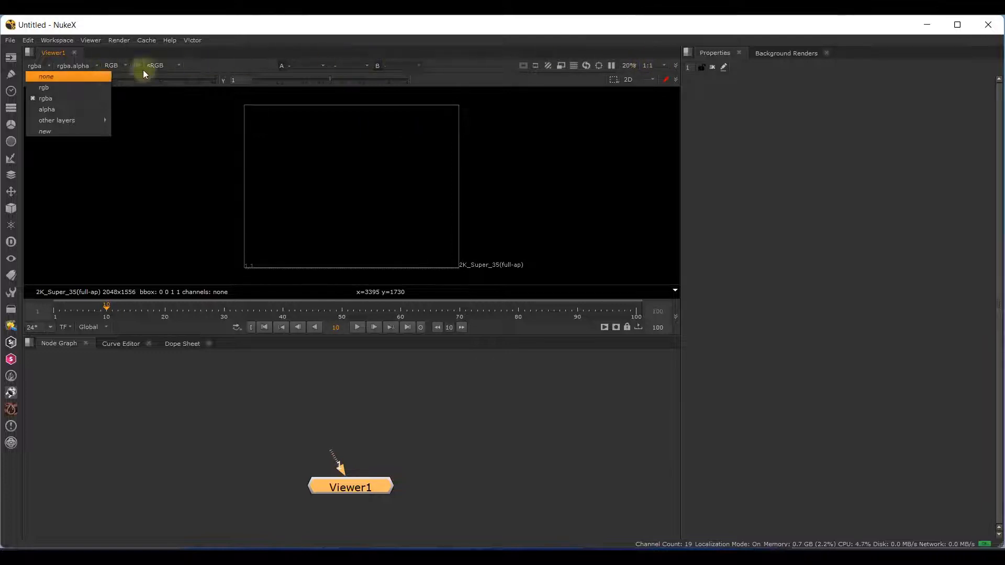
left_click(321, 72)
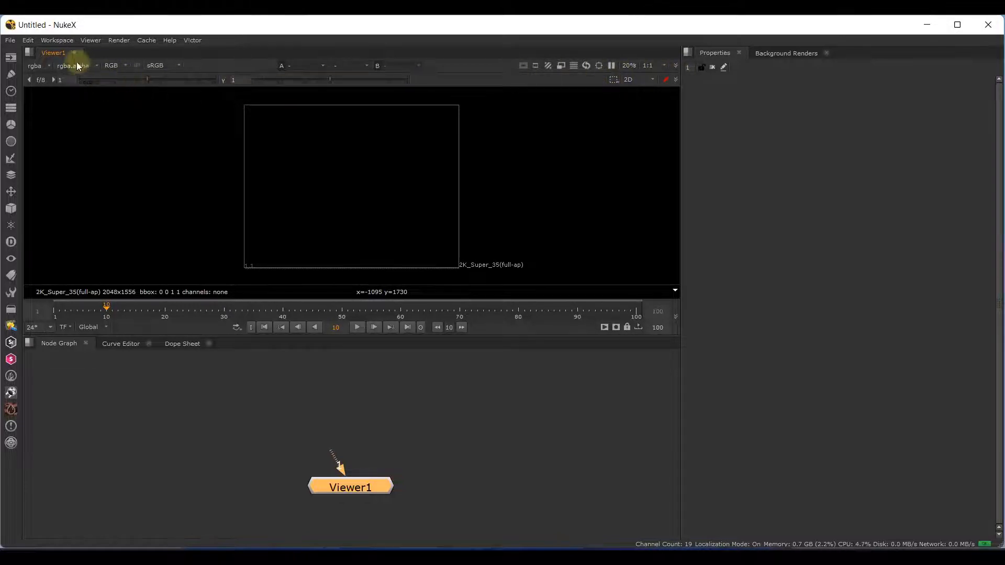
left_click(59, 41)
mouse_move(91, 41)
left_click(705, 57)
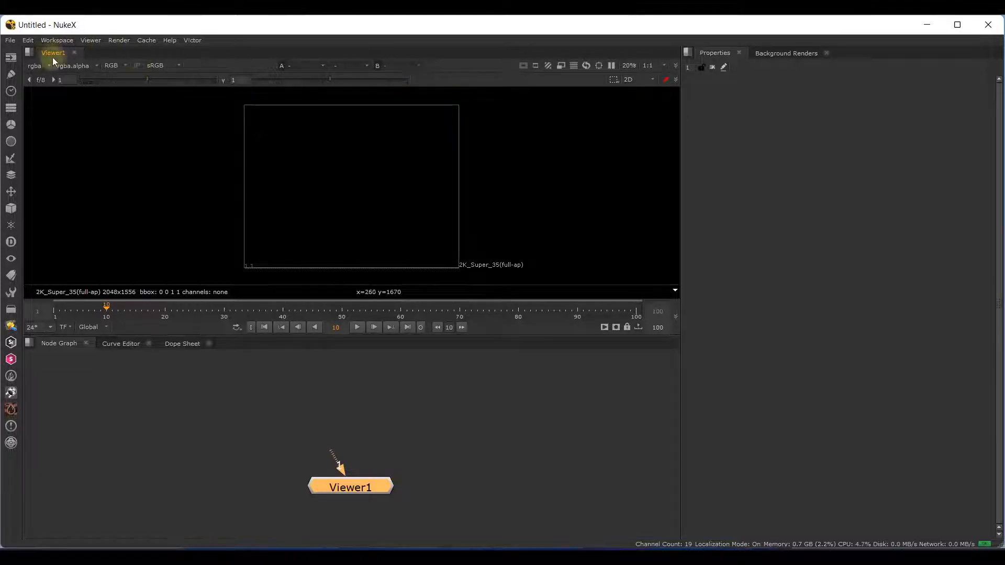
left_click(28, 52)
left_click(389, 190)
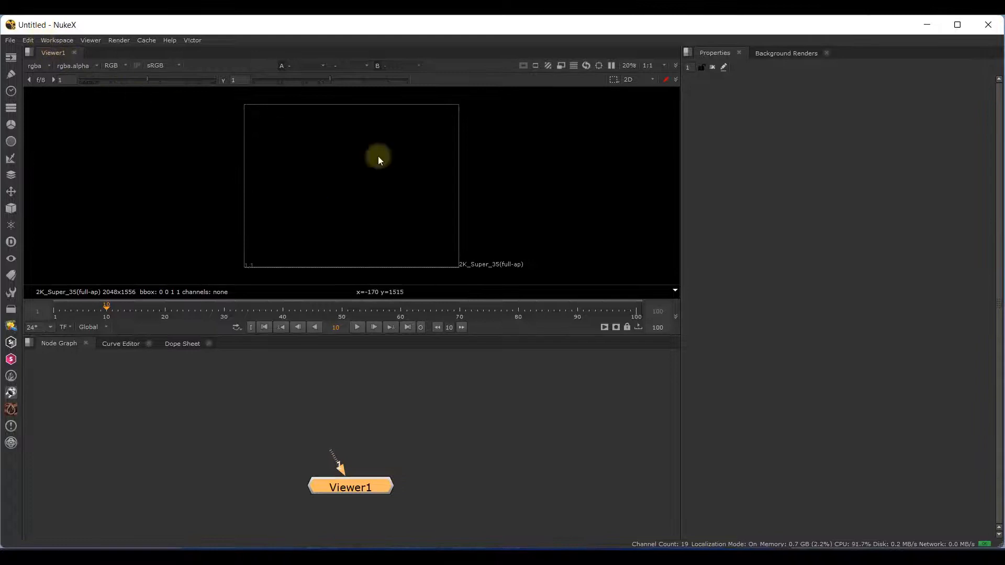
- Dock Properties between the viewer timeline and the Node Graph, and reset the workspace to its default layout
left_click_drag(714, 63, 326, 356)
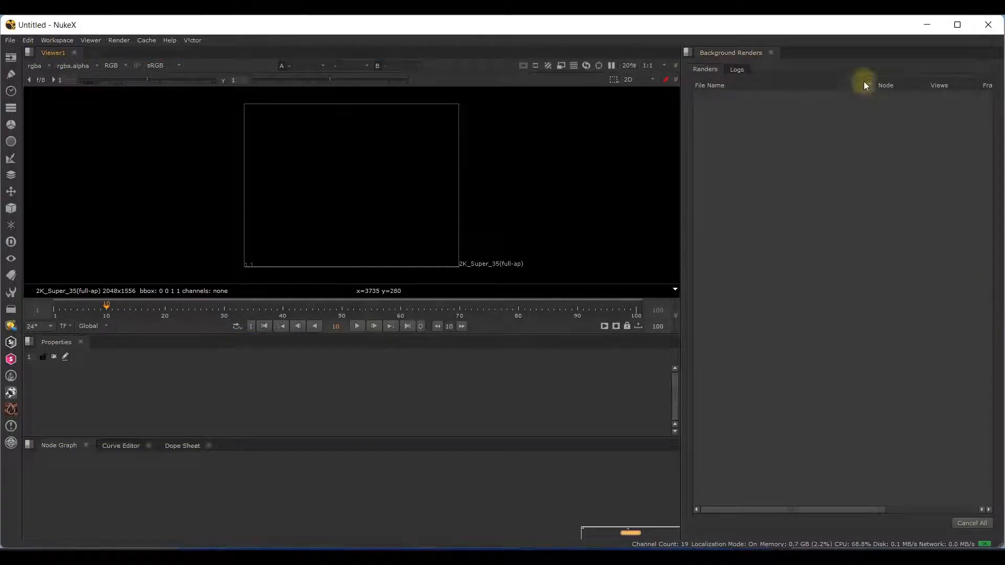
left_click_drag(42, 51, 404, 206)
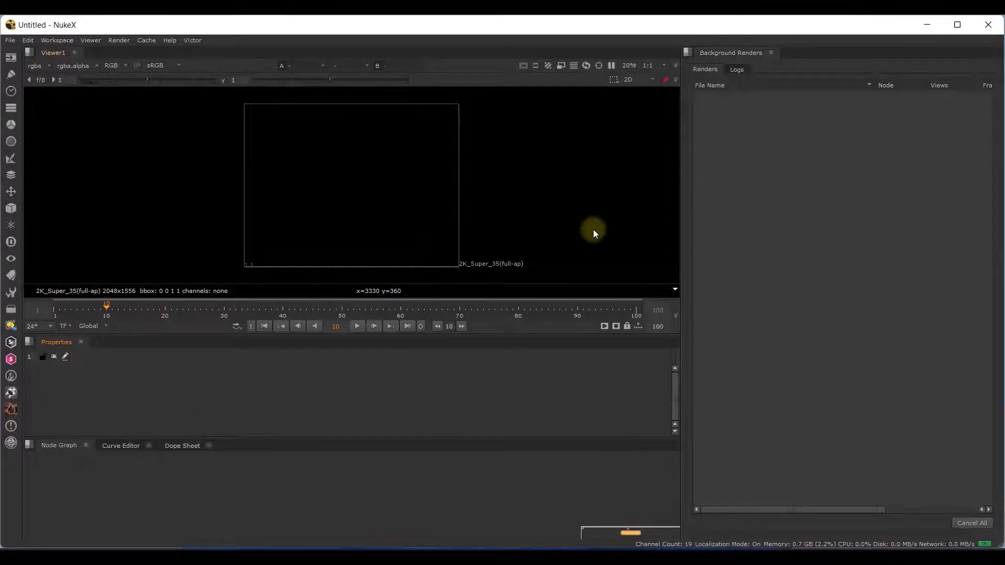
left_click(58, 42)
left_click(79, 73)
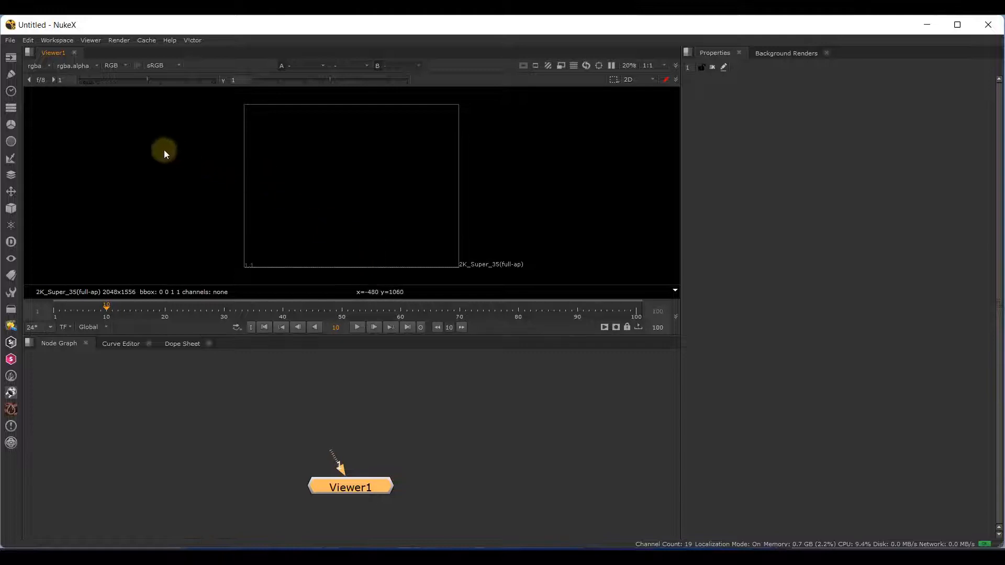
- Switch the workspace layout to LargeViewer
left_click(55, 40)
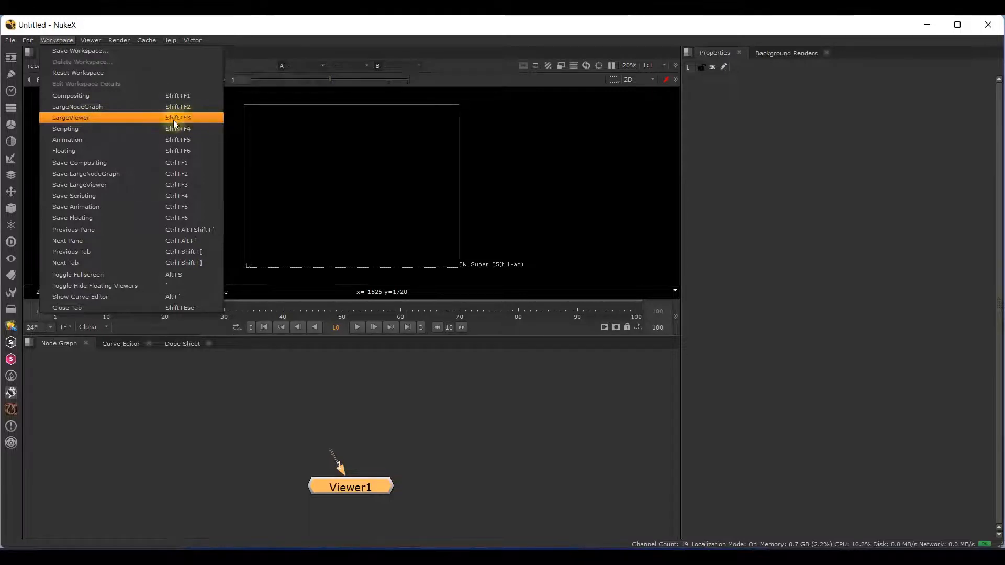
left_click(190, 118)
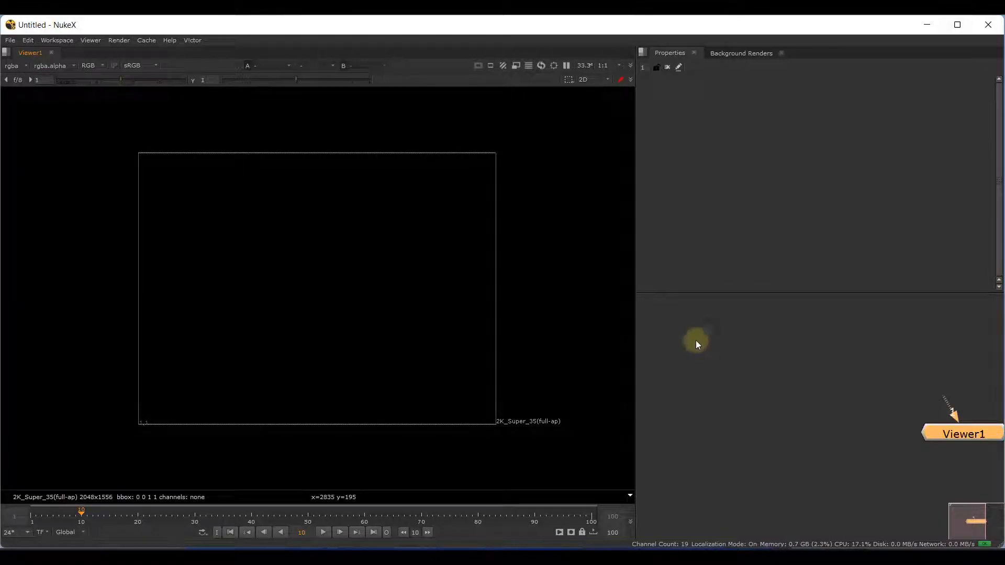
scroll(759, 349, "down", 3)
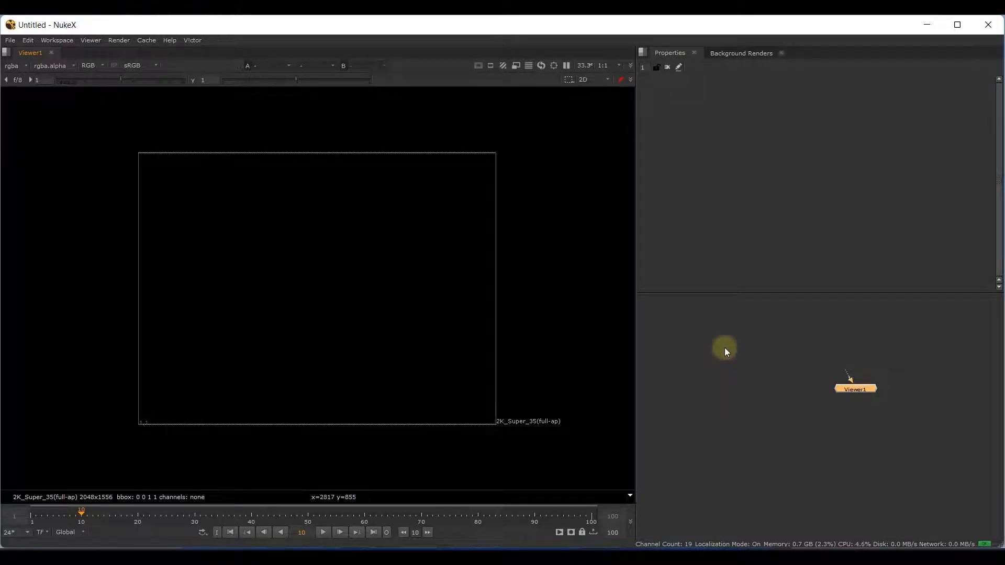
- Switch the workspace layout to Compositing
left_click(57, 42)
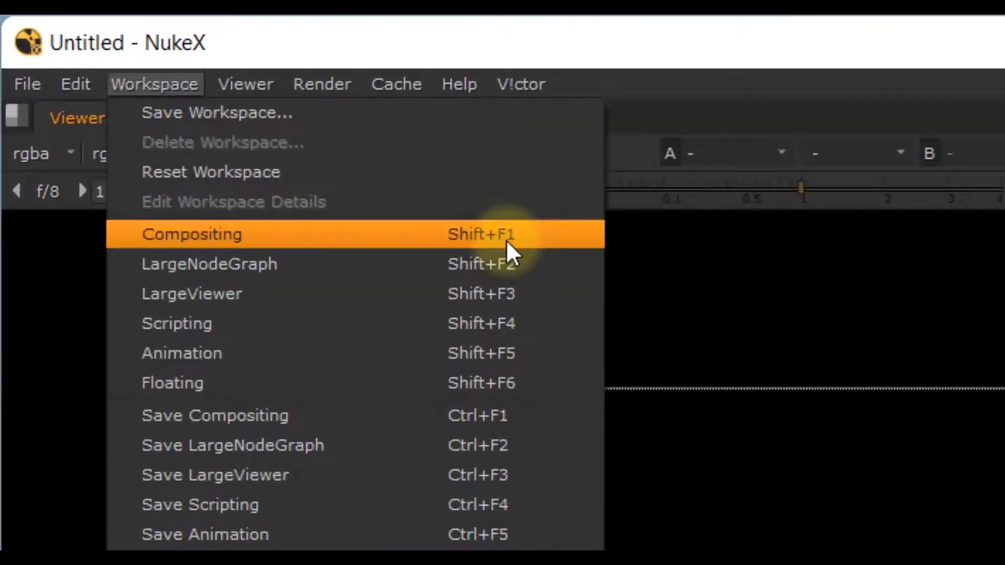
left_click(370, 231)
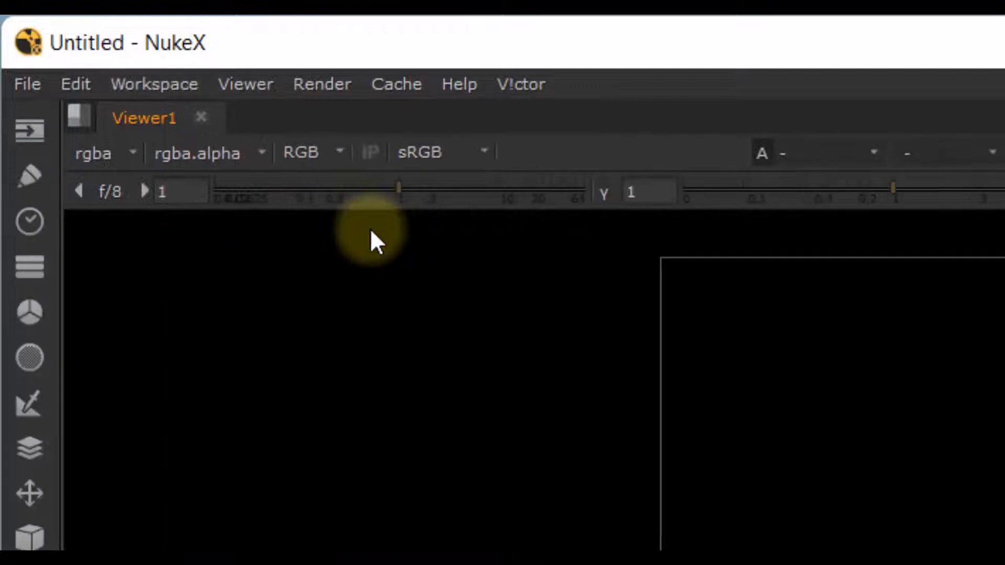
scroll(382, 462, "up", 3)
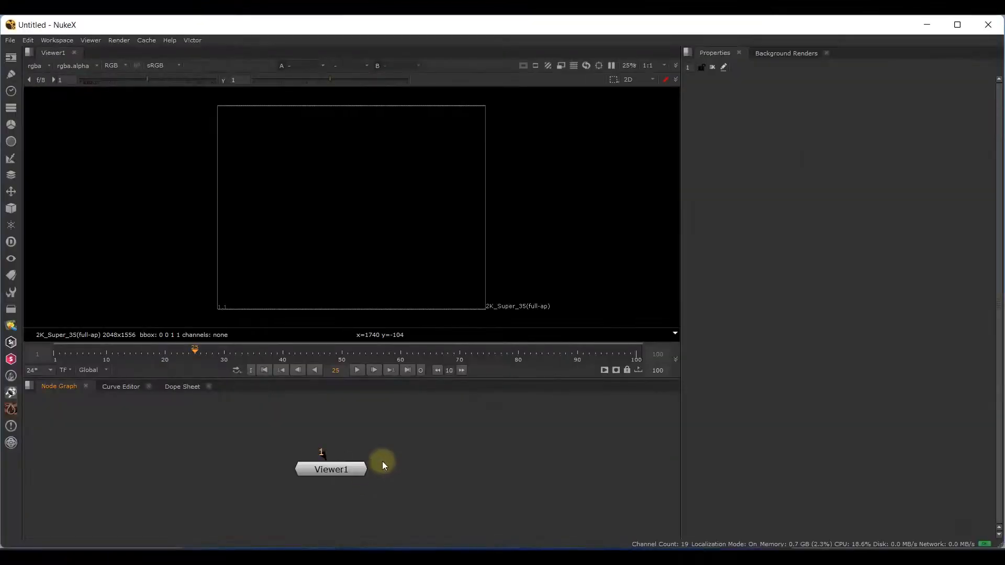
middle_click_drag(424, 471, 27, 464)
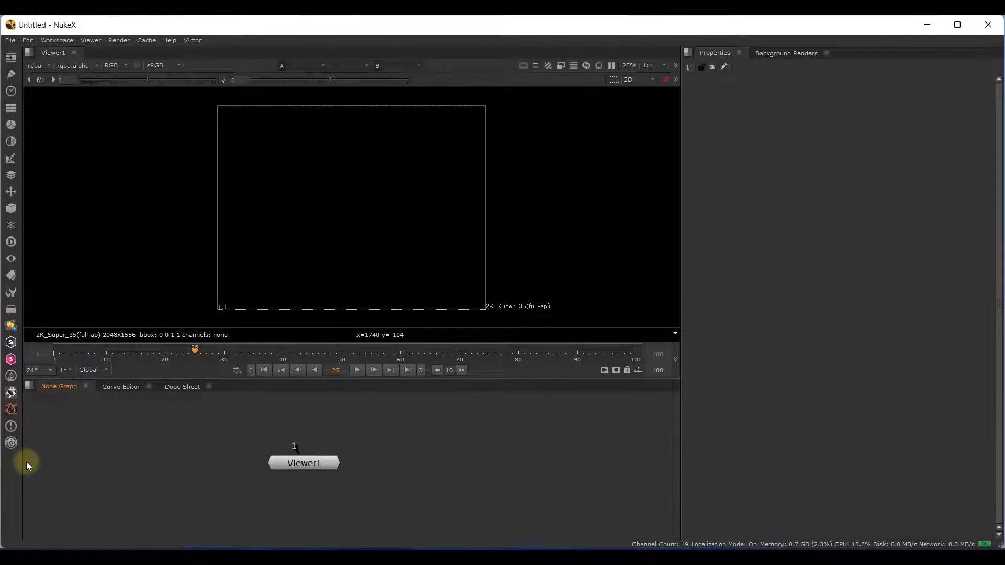
- Examine the nodes offered in the Image, Draw, Channel and Transform categories
left_click(11, 57)
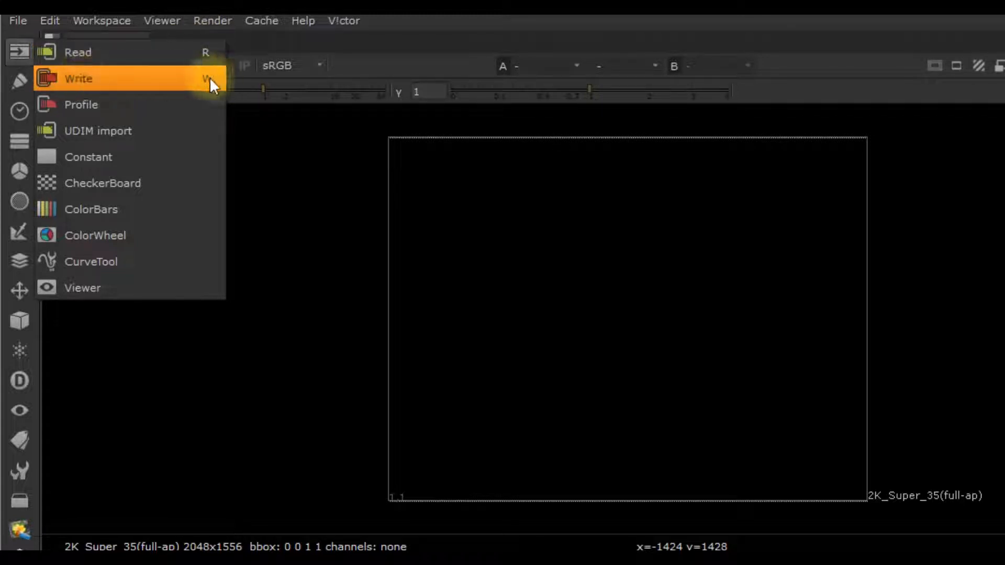
left_click(20, 87)
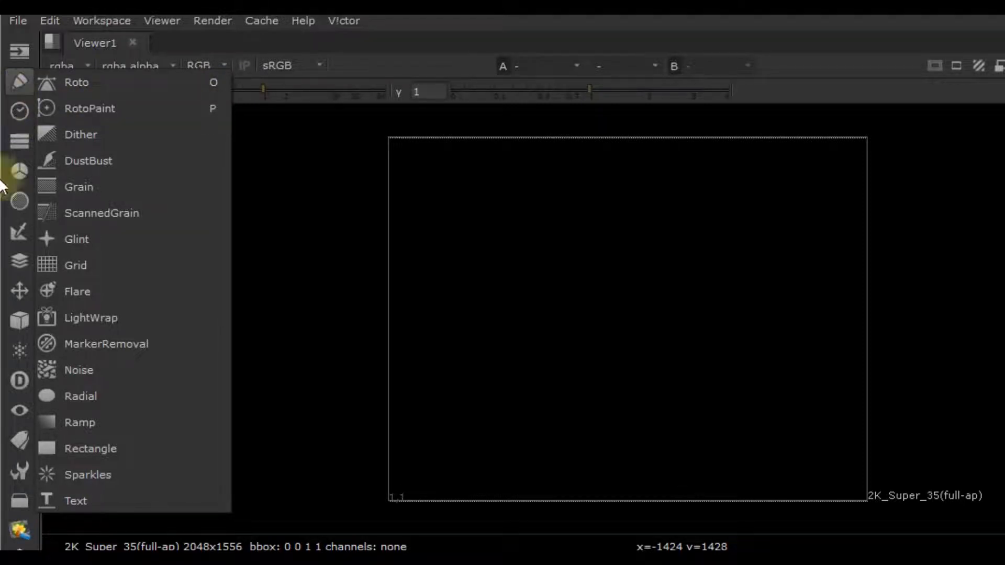
left_click(15, 141)
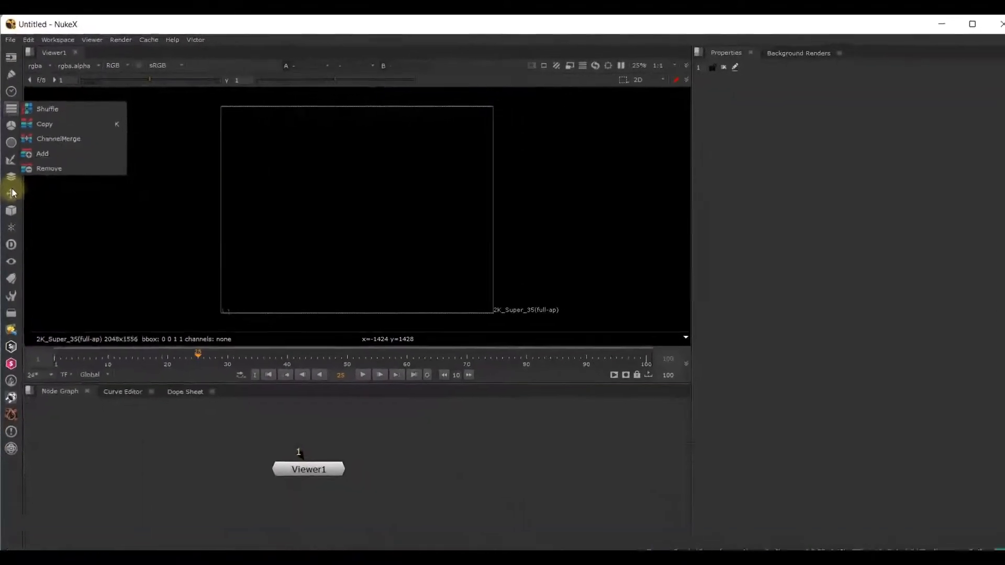
left_click(20, 291)
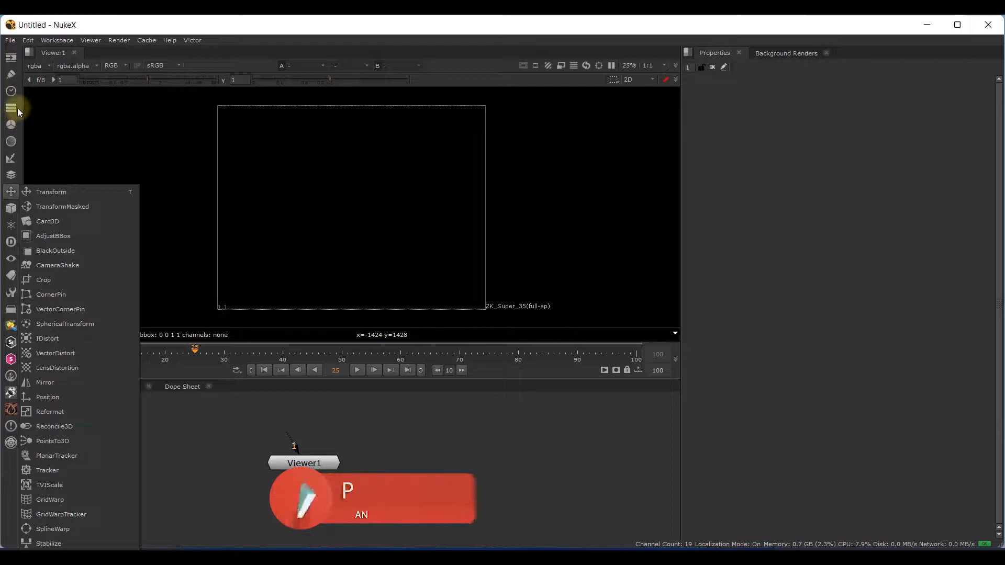
left_click(463, 448)
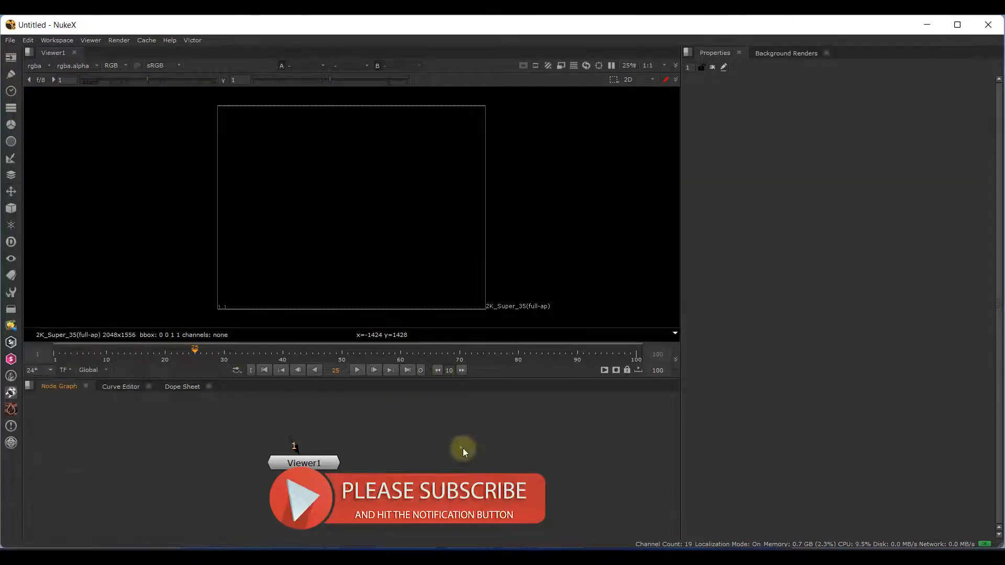
scroll(242, 461, "down", 2)
middle_click_drag(396, 456, 342, 459)
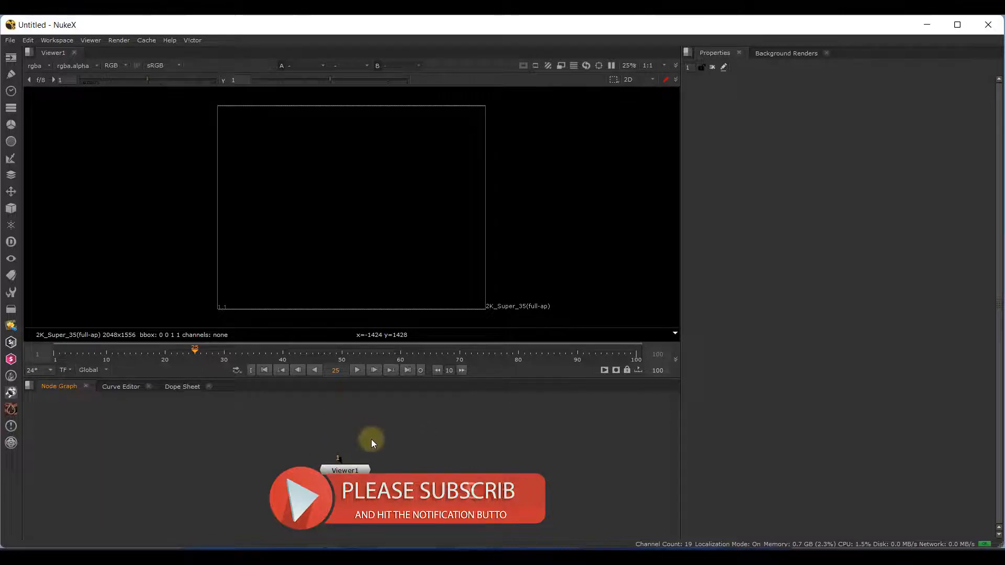
- Open the Read file browser and turn sequence grouping off and back on to inspect the Lg_shot DPX frames
left_click(11, 57)
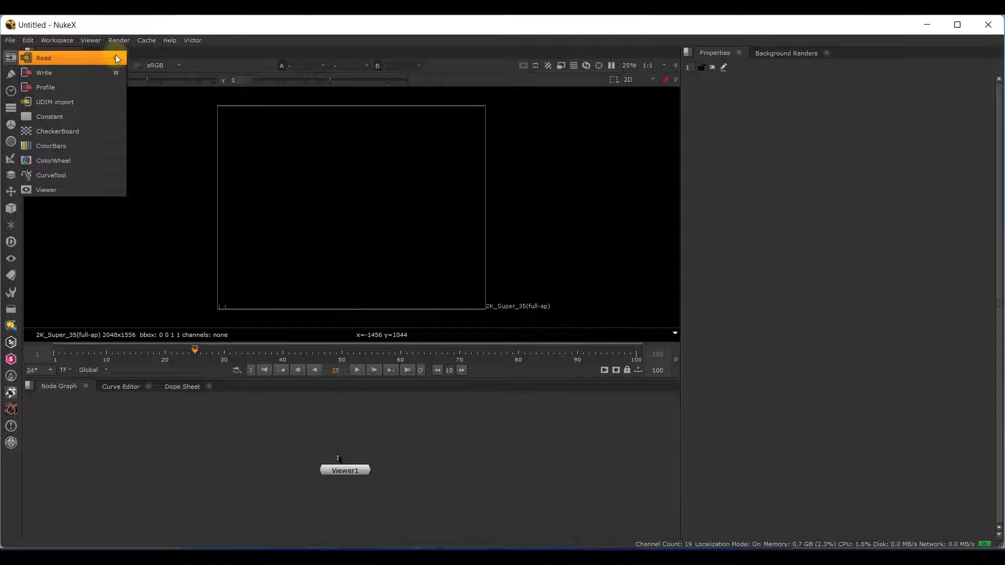
left_click(432, 514)
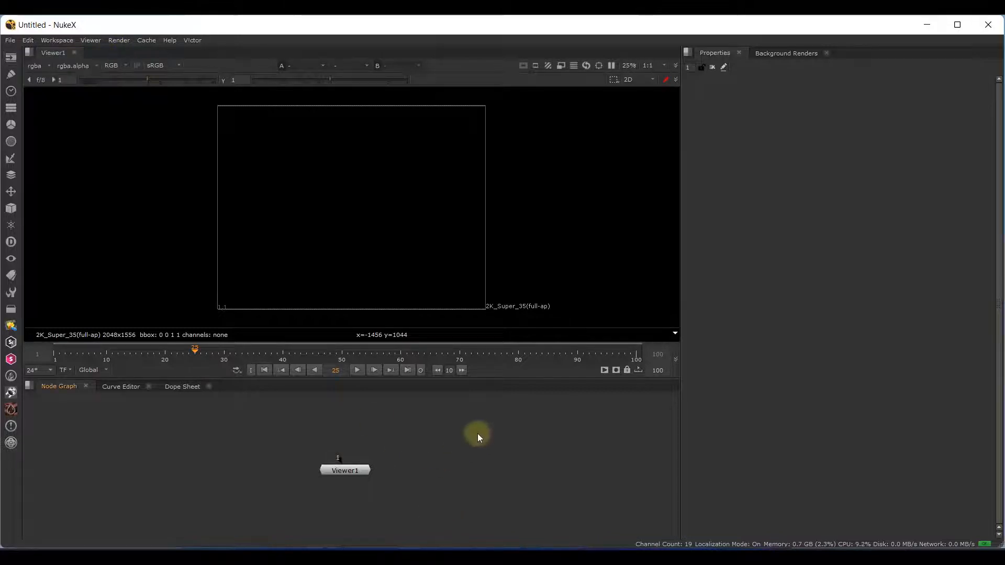
key("r")
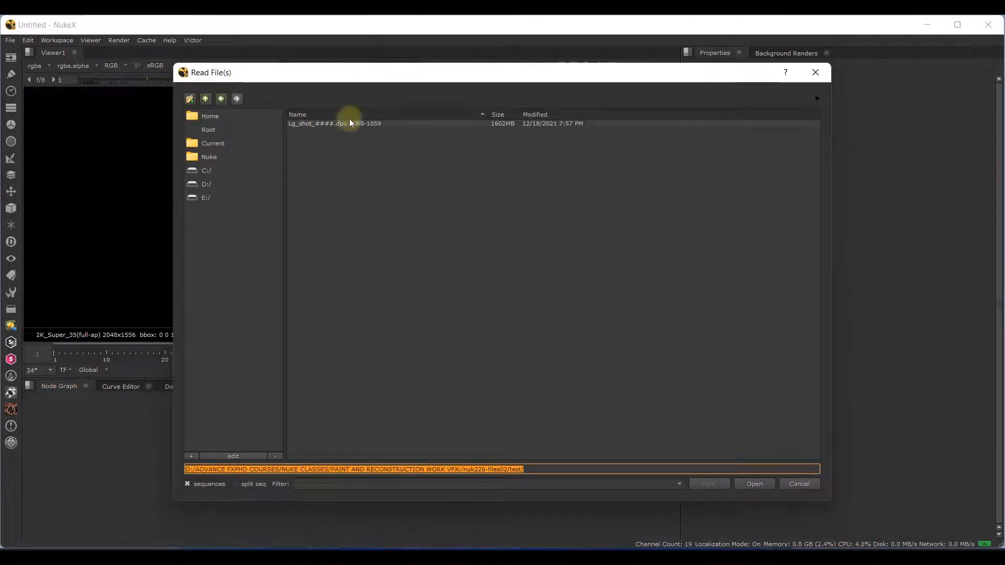
left_click(323, 124)
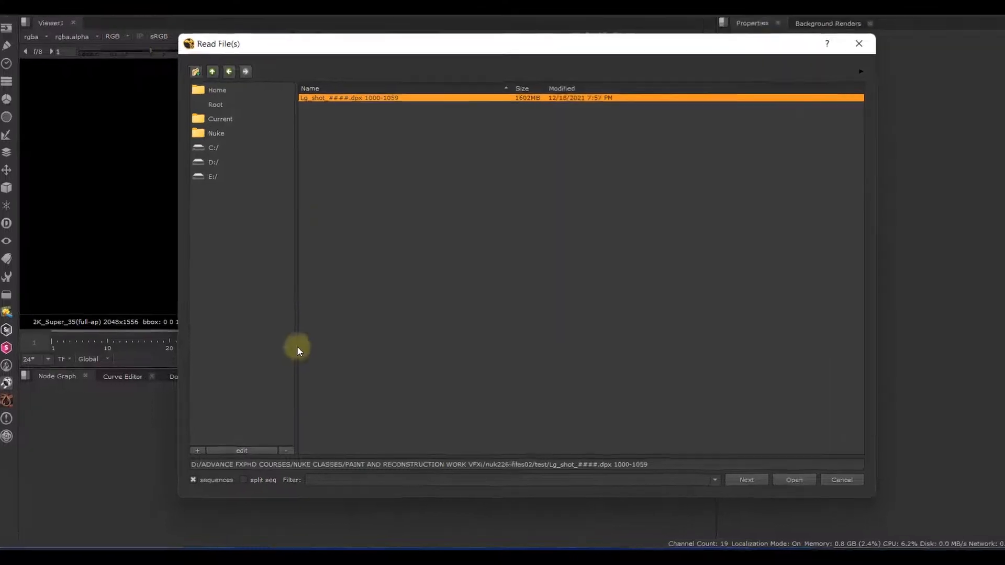
left_click(261, 435)
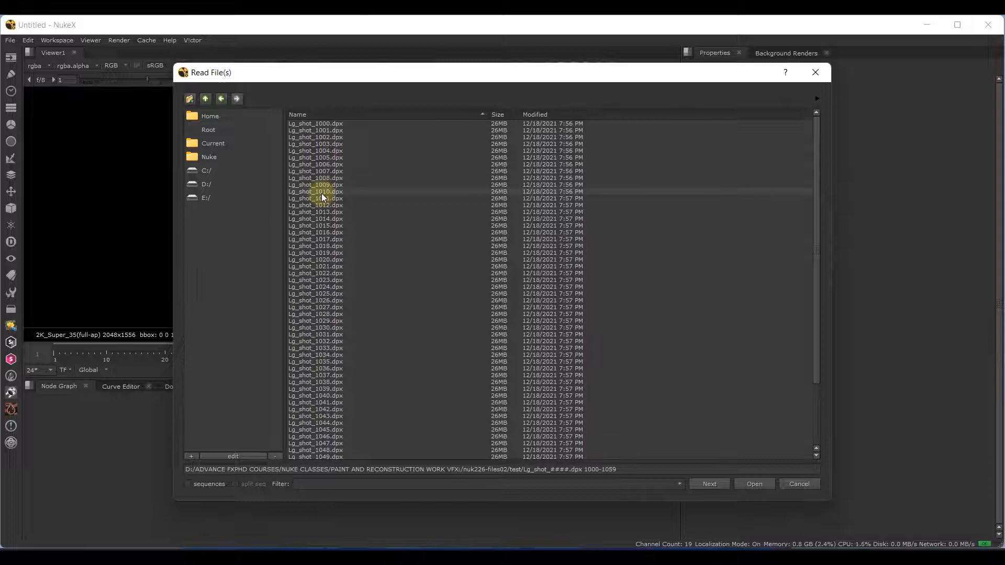
left_click(190, 485)
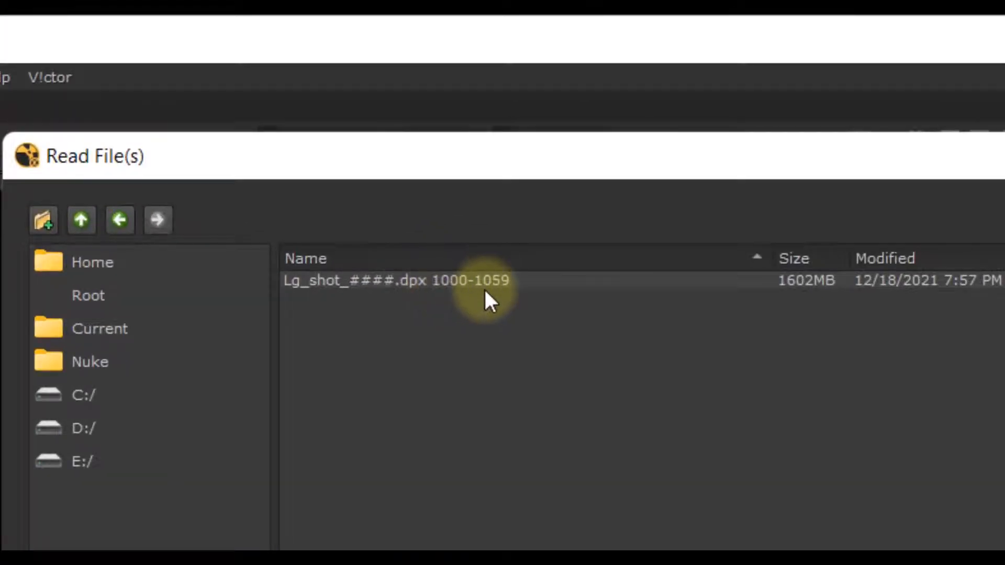
- Preview the Lg_shot_####.dpx 1000-1059 sequence and import it as a Read node
left_click(363, 283)
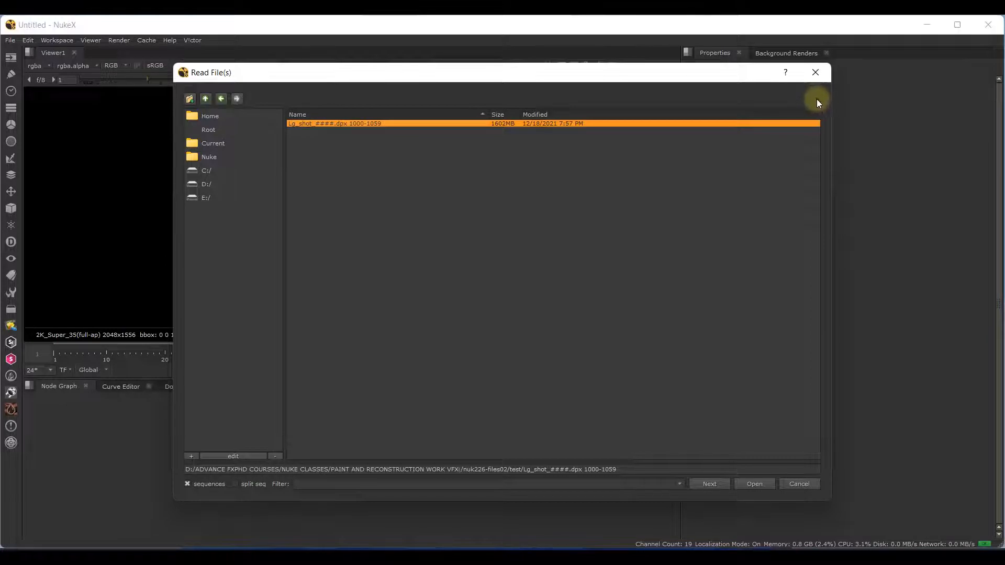
left_click(817, 99)
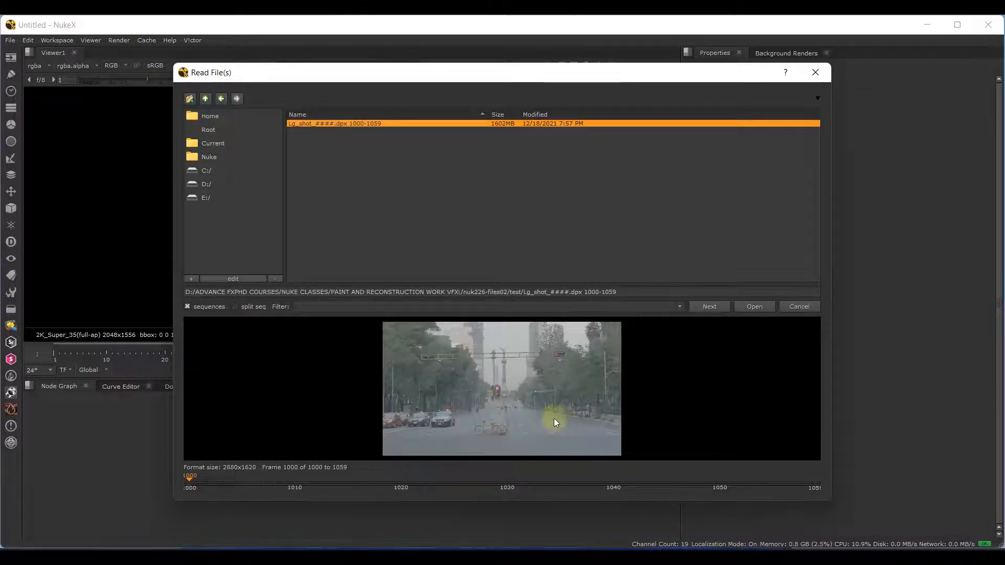
left_click(755, 305)
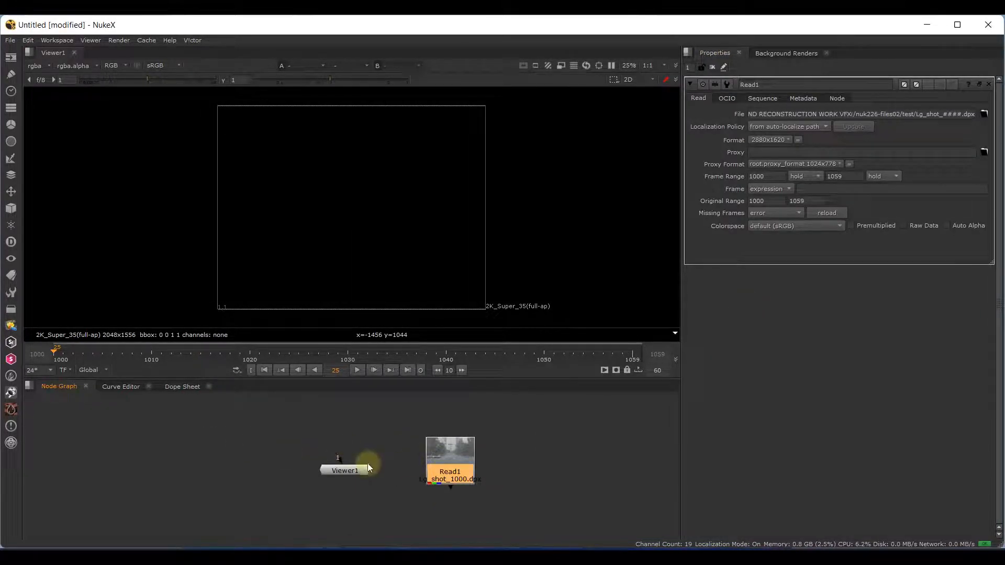
- Place the Read1 node above Viewer1 and connect it to the viewer's input 1
left_click_drag(367, 463, 353, 495)
left_click_drag(434, 455, 334, 436)
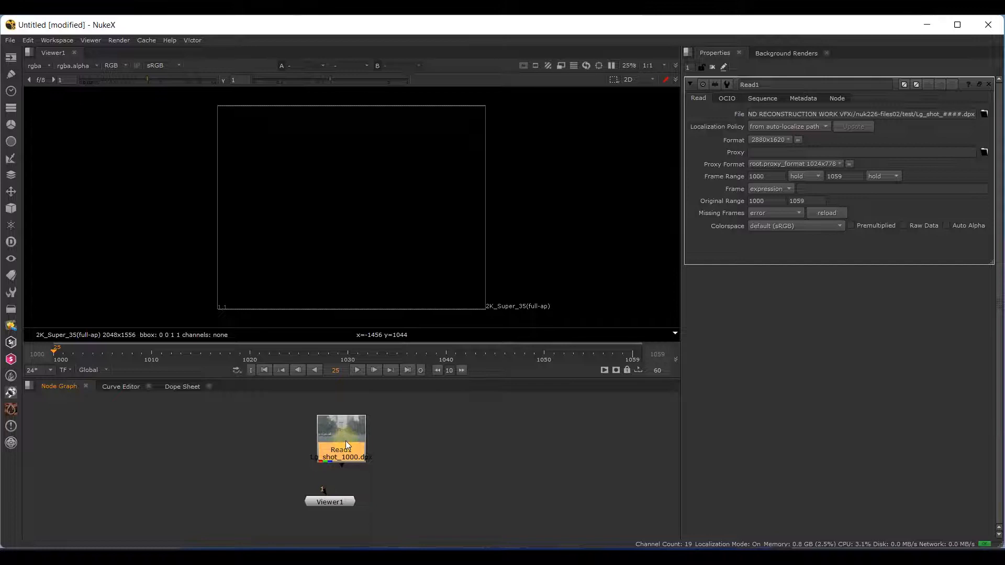
key("1")
- Zoom in and out on the street footage in the viewer and fit the whole frame
scroll(357, 206, "up", 3)
scroll(362, 212, "down", 3)
scroll(378, 231, "up", 3)
scroll(378, 231, "up", 2)
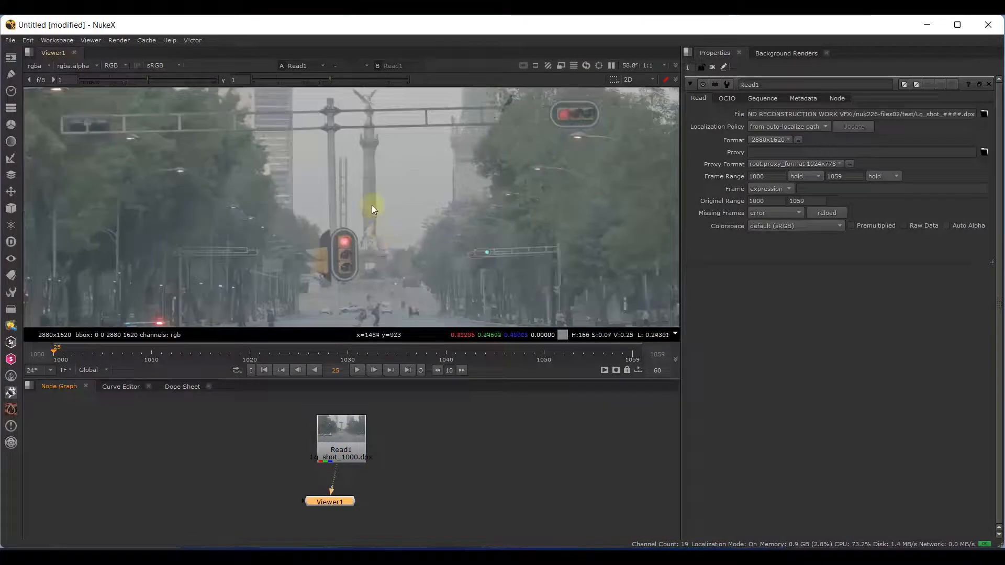
key("f")
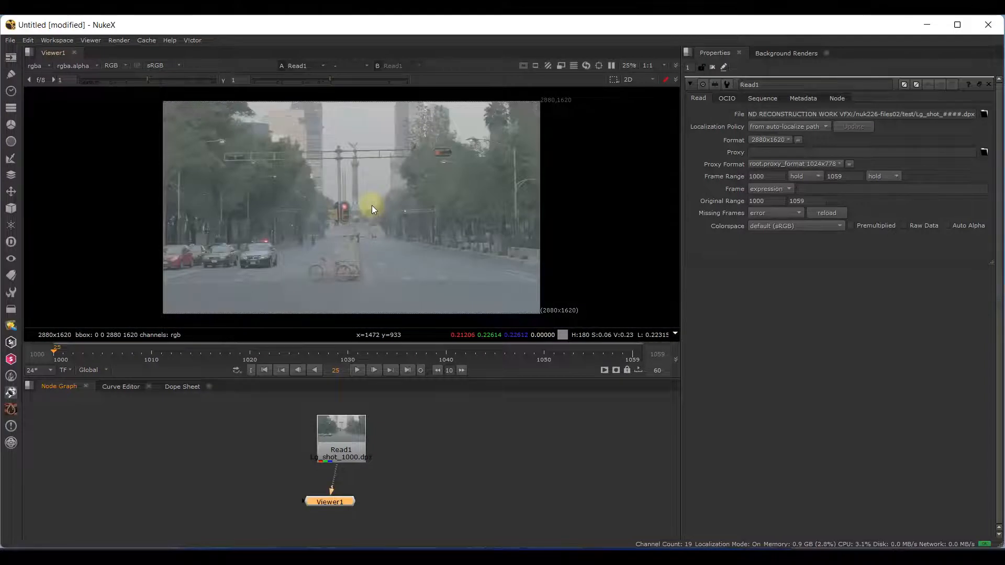
scroll(372, 207, "up", 1)
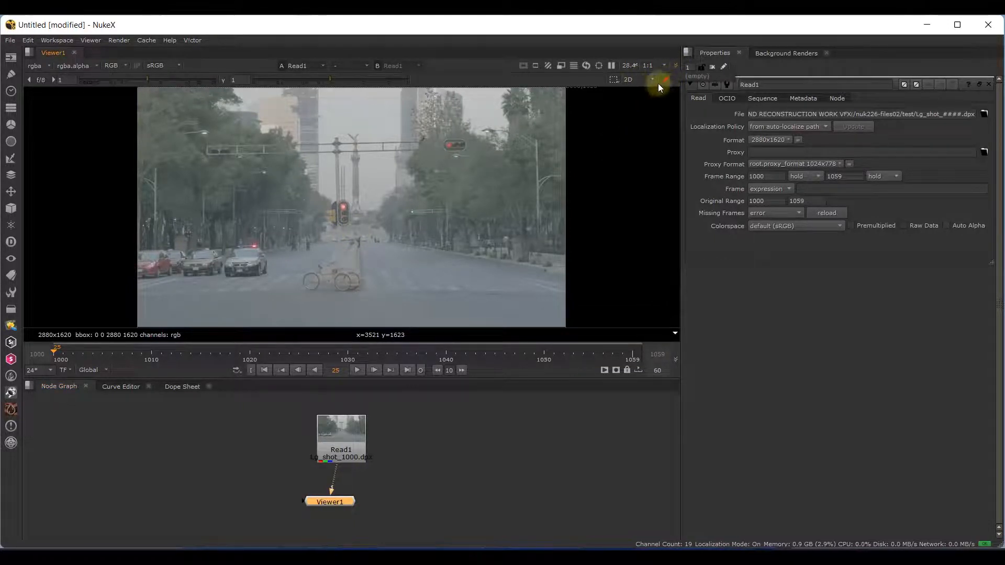
- Apply the viewer's fit and fit height zoom presets, and zoom back out to show the whole frame
left_click(647, 66)
left_click(633, 66)
left_click(633, 66)
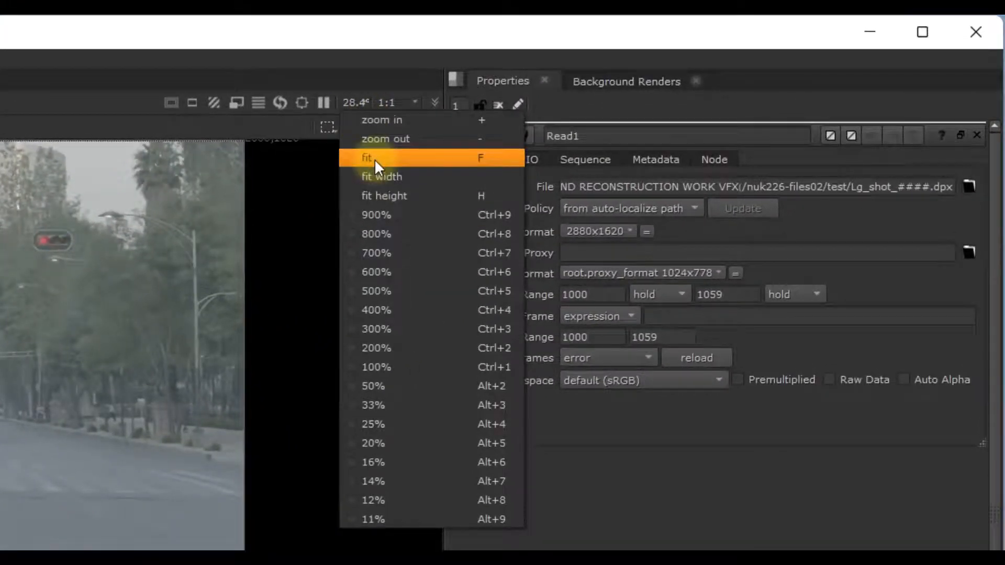
left_click(482, 156)
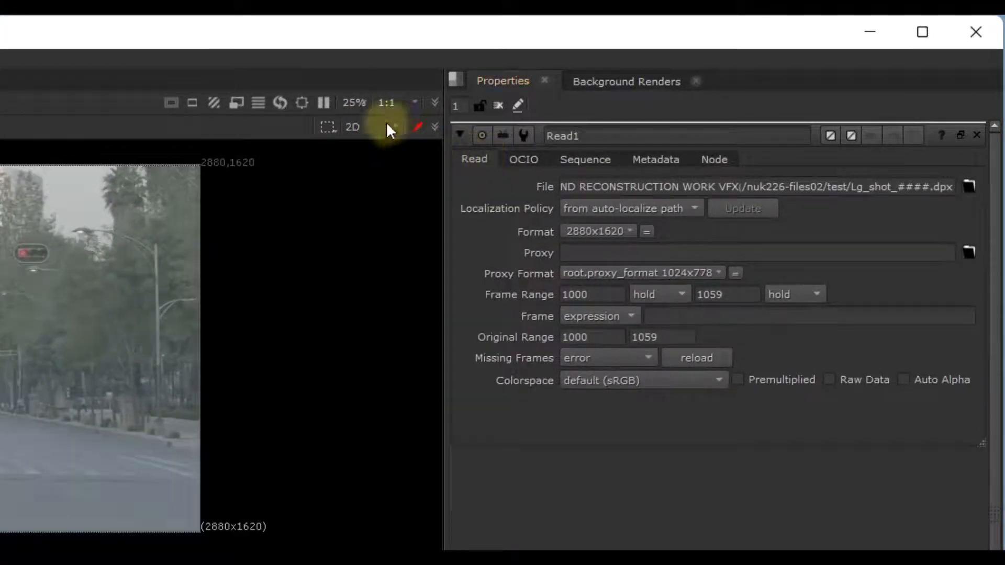
left_click(353, 103)
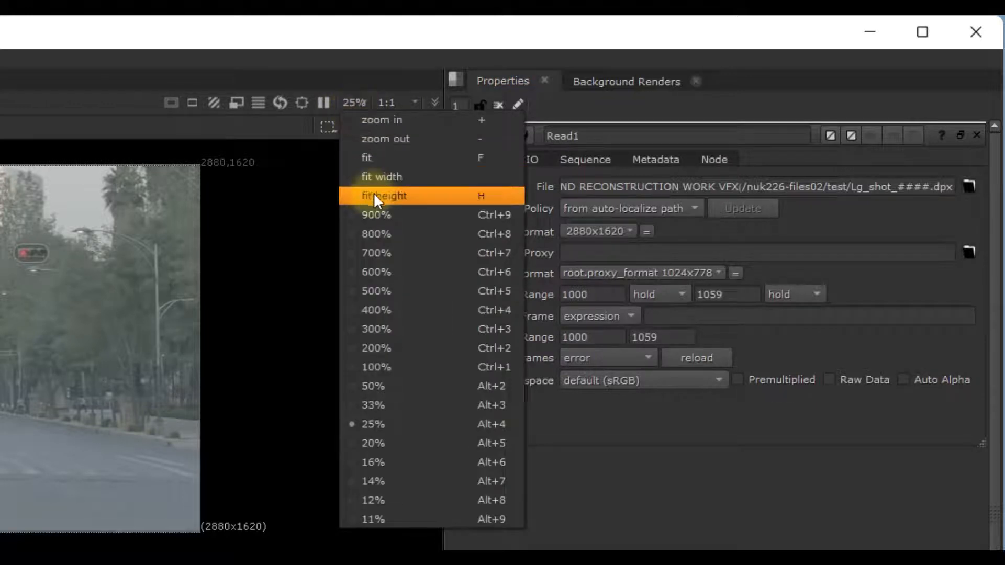
left_click(419, 198)
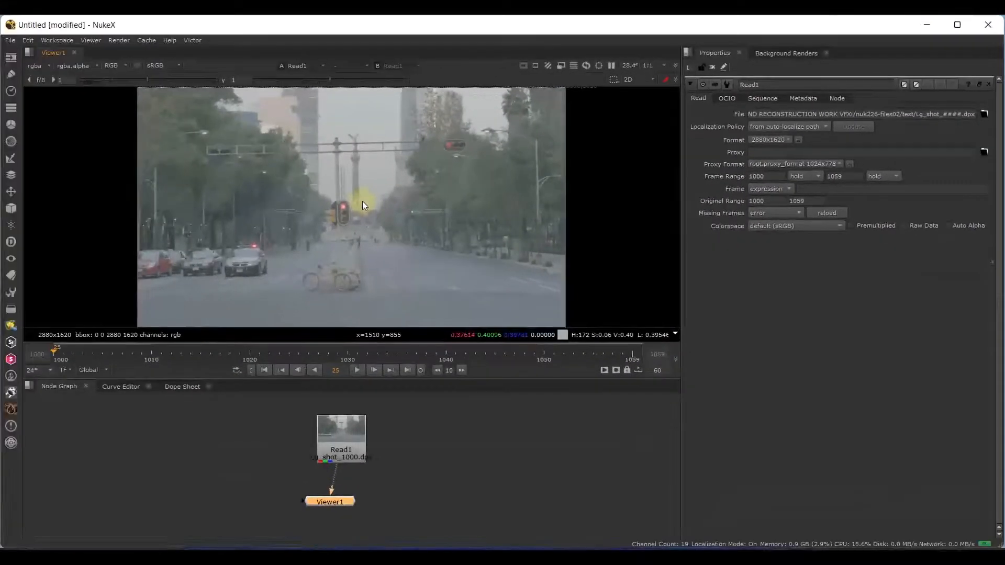
key("minus")
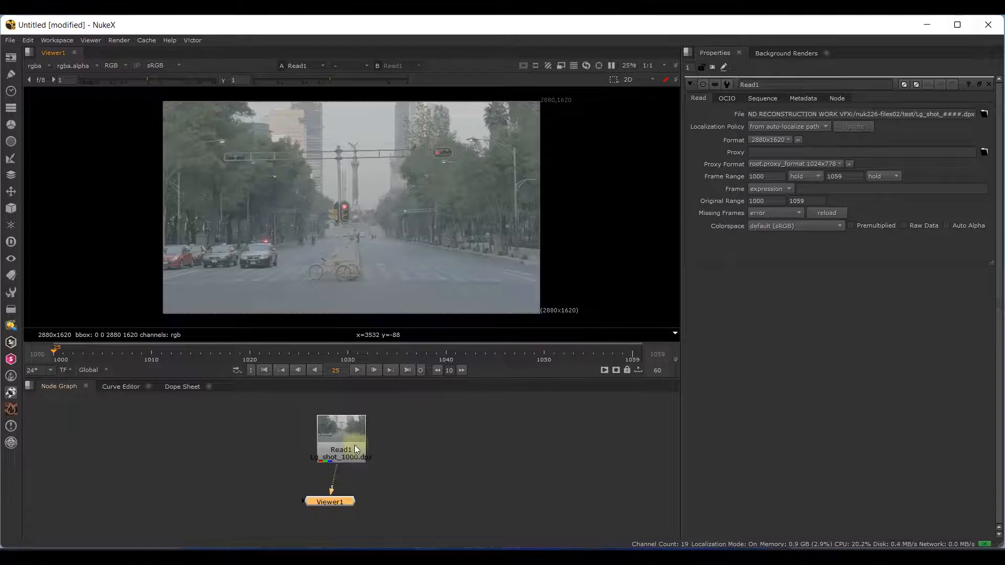
- Move the Viewer1 node farther below Read1 in the Node Graph
scroll(357, 444, "down", 3)
left_click_drag(345, 477, 345, 519)
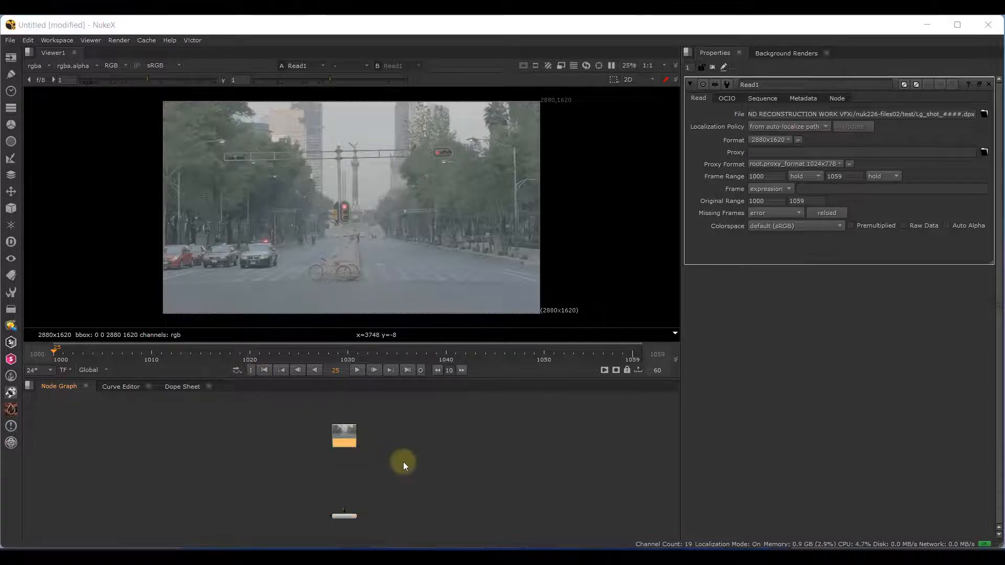
scroll(405, 462, "down", 1)
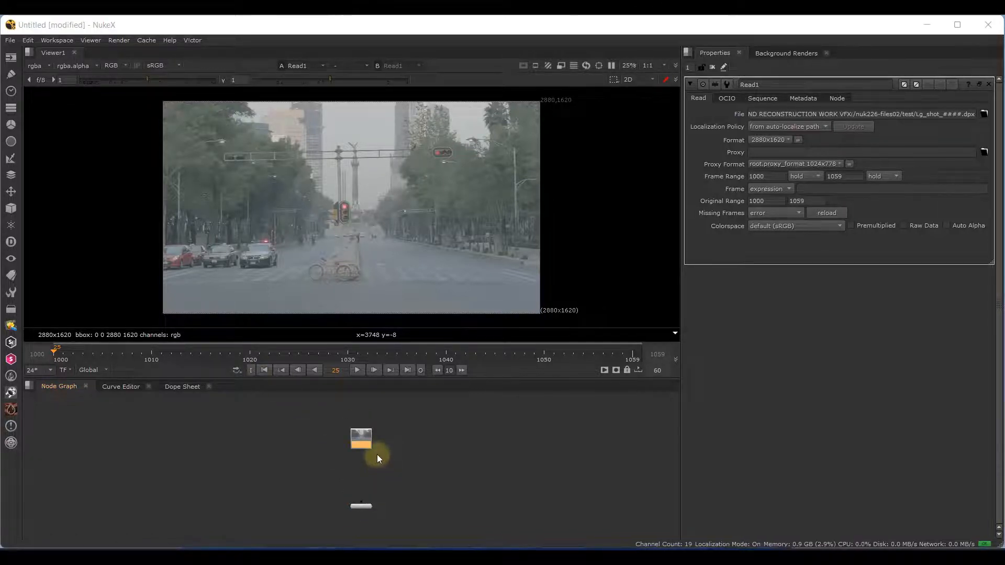
scroll(411, 451, "up", 2)
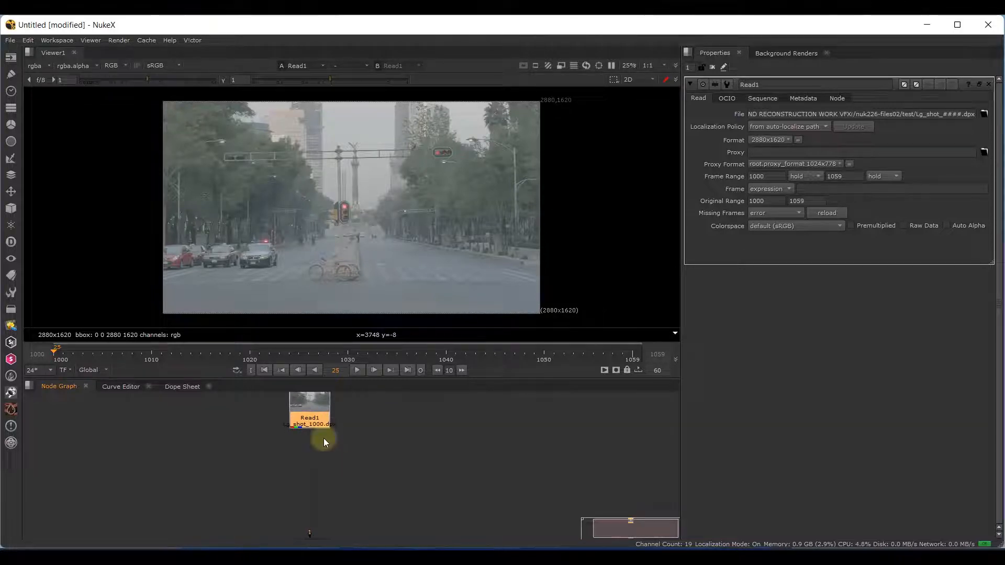
scroll(323, 438, "down", 2)
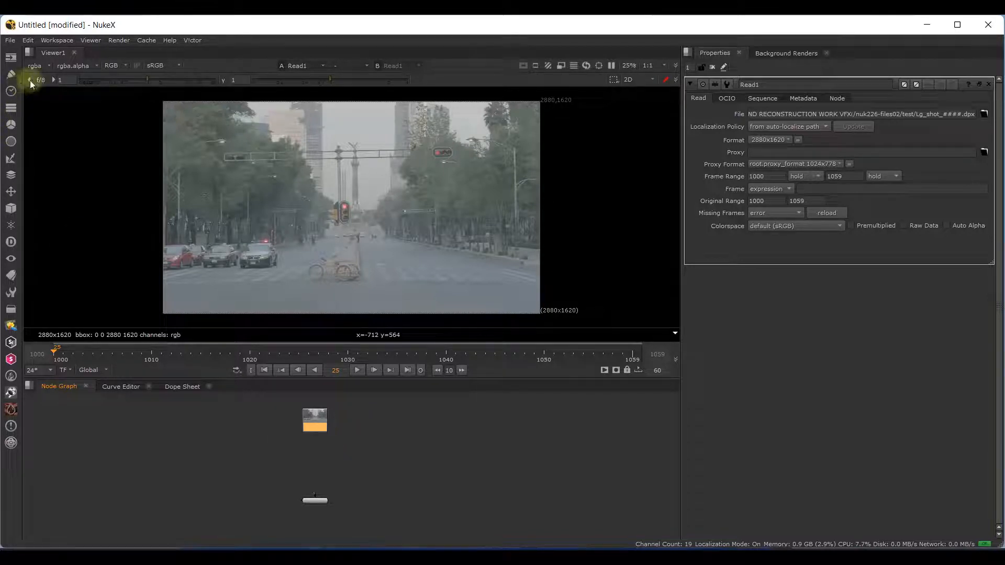
- Open the Read node's file browser, view the contents of the D:/, E:/ and C:/ drives, and cancel
left_click(396, 464)
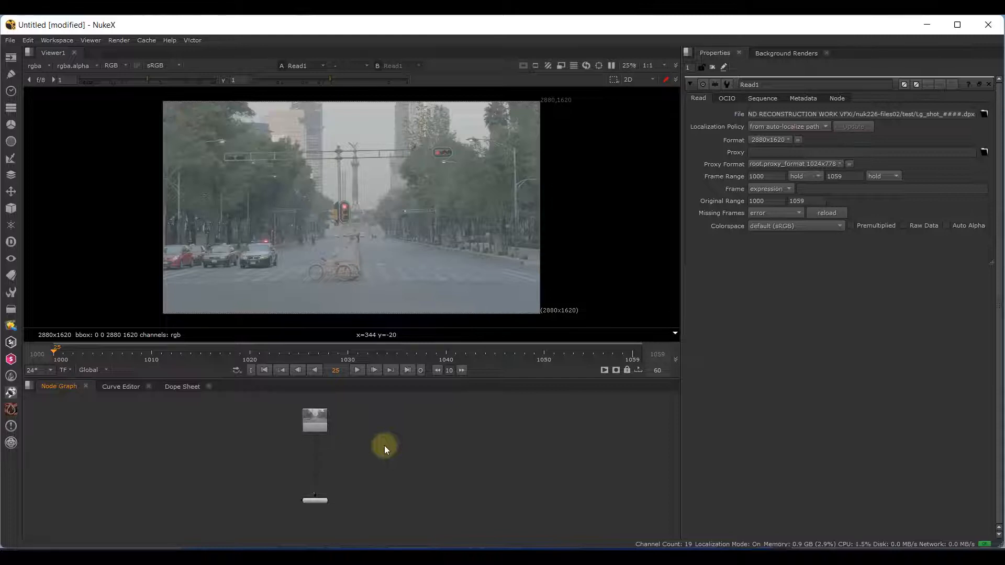
key("r")
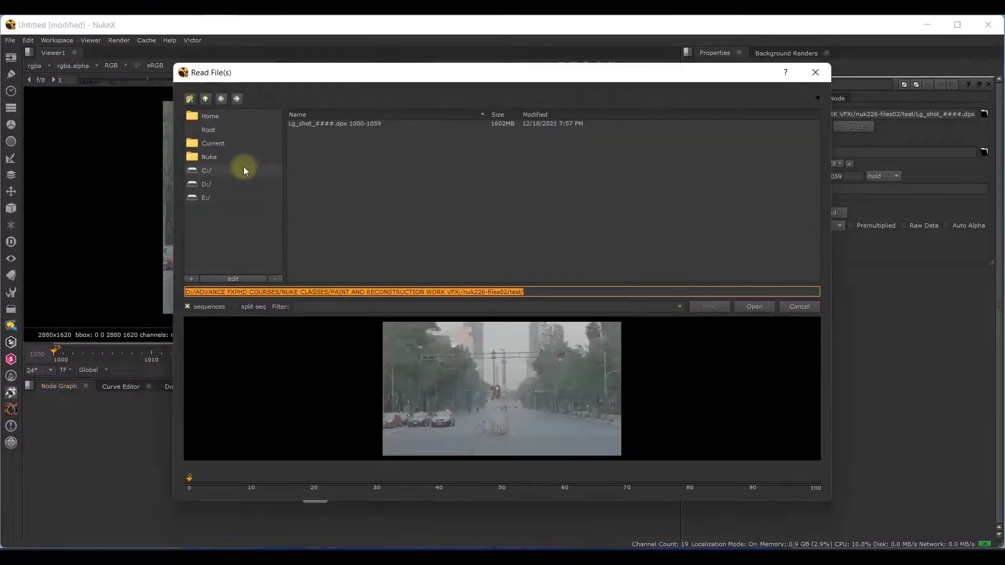
left_click(204, 183)
left_click(202, 199)
left_click(200, 171)
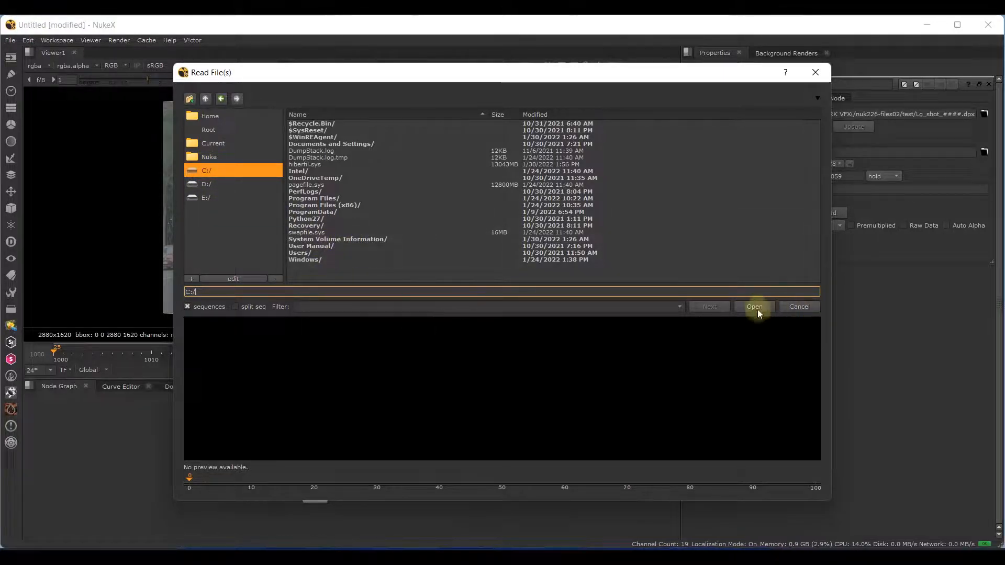
left_click(788, 308)
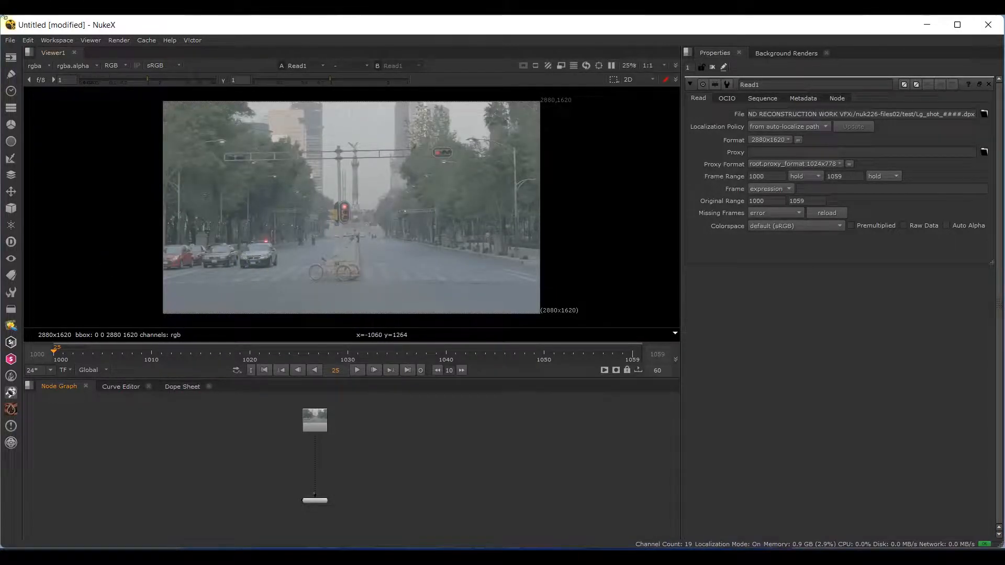
- Start a Read node from the Image node category, cancel its file browser, and view the Image category's nodes again
left_click(11, 59)
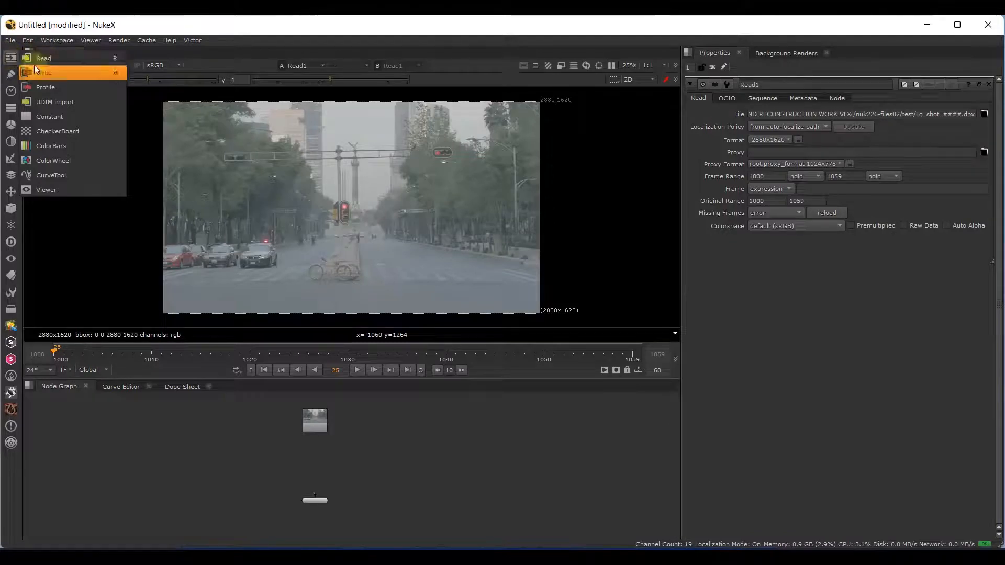
left_click(71, 58)
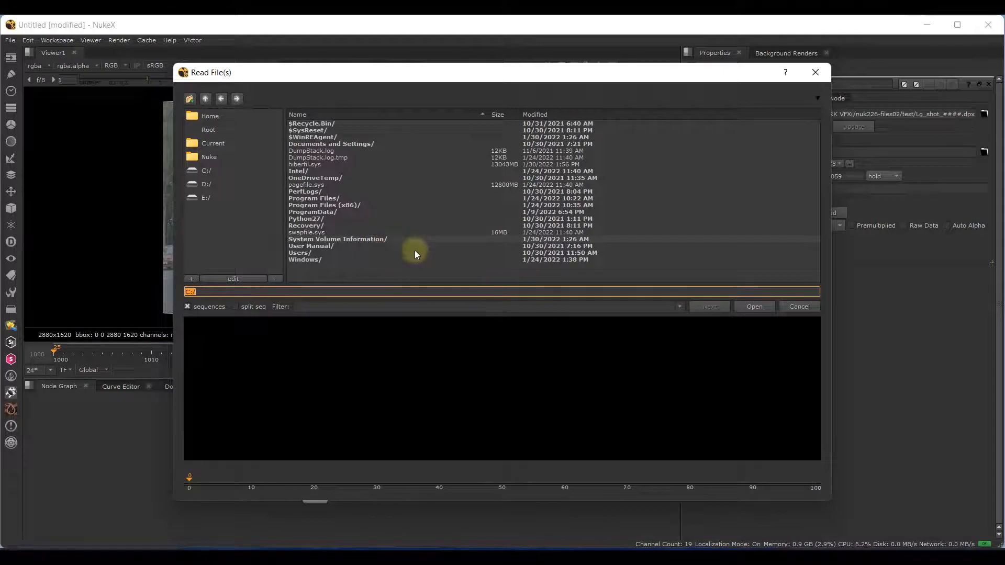
left_click(799, 307)
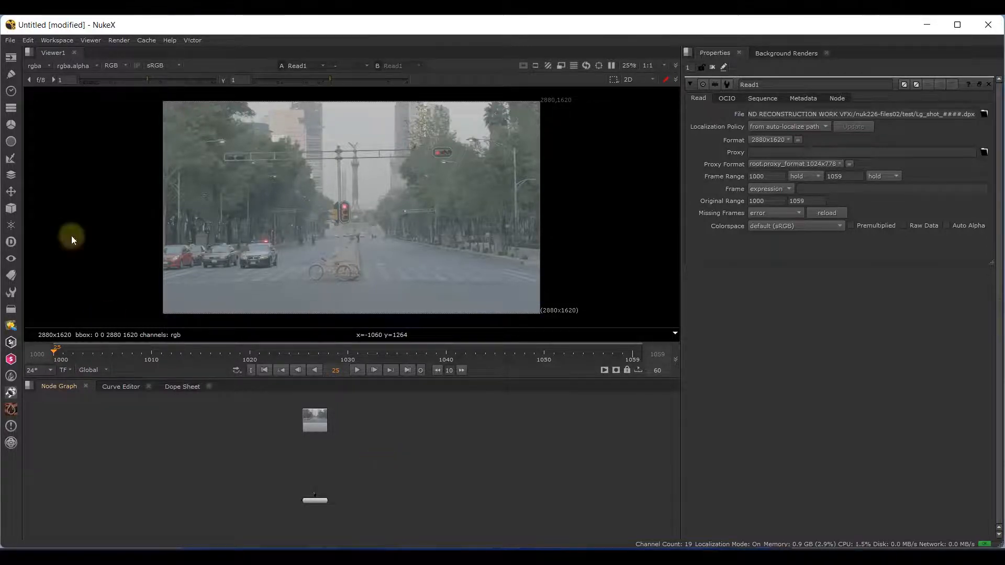
left_click(10, 57)
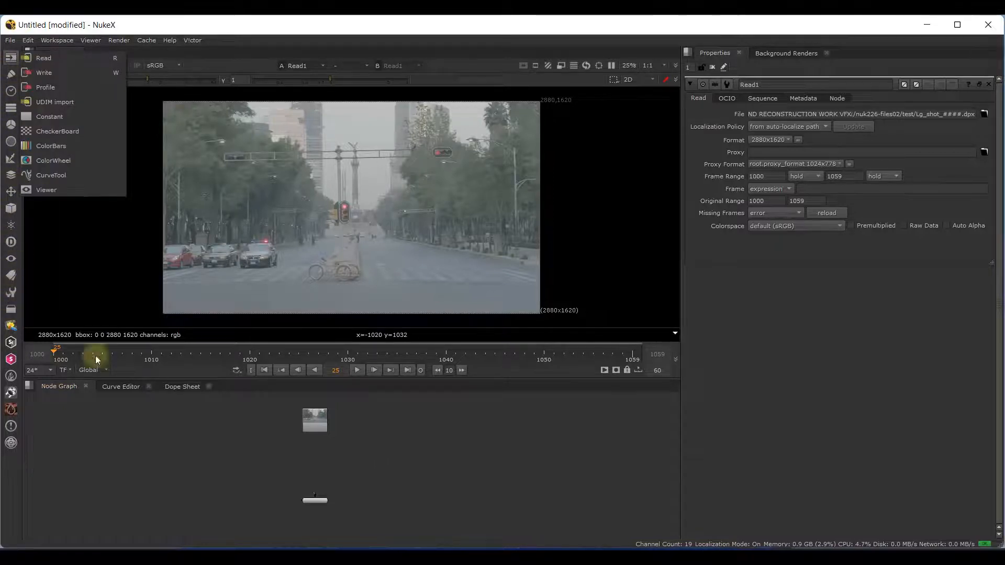
left_click(363, 475)
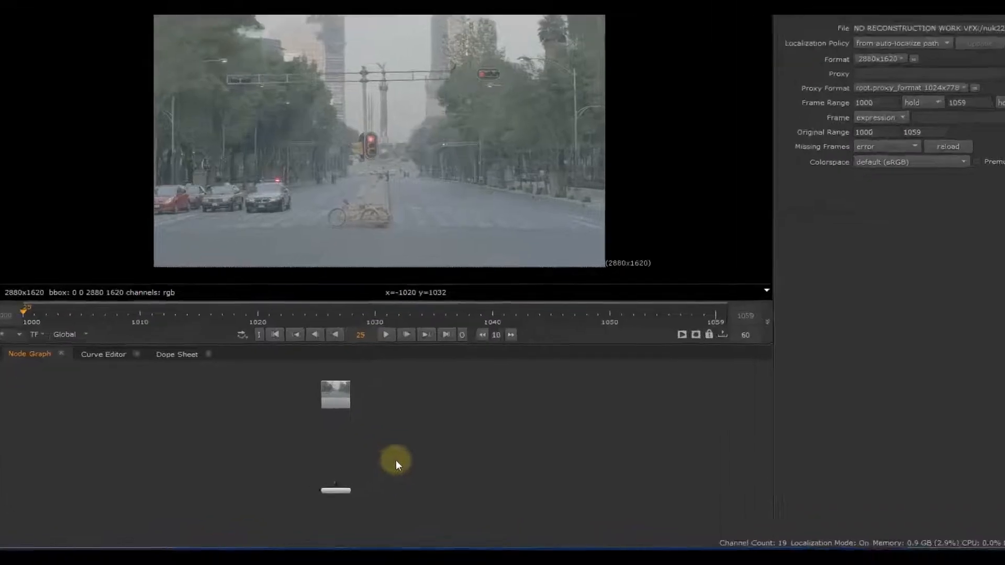
- Search for "read" in the Node Graph's node search, start the Read node, and cancel its file browser
key("Tab")
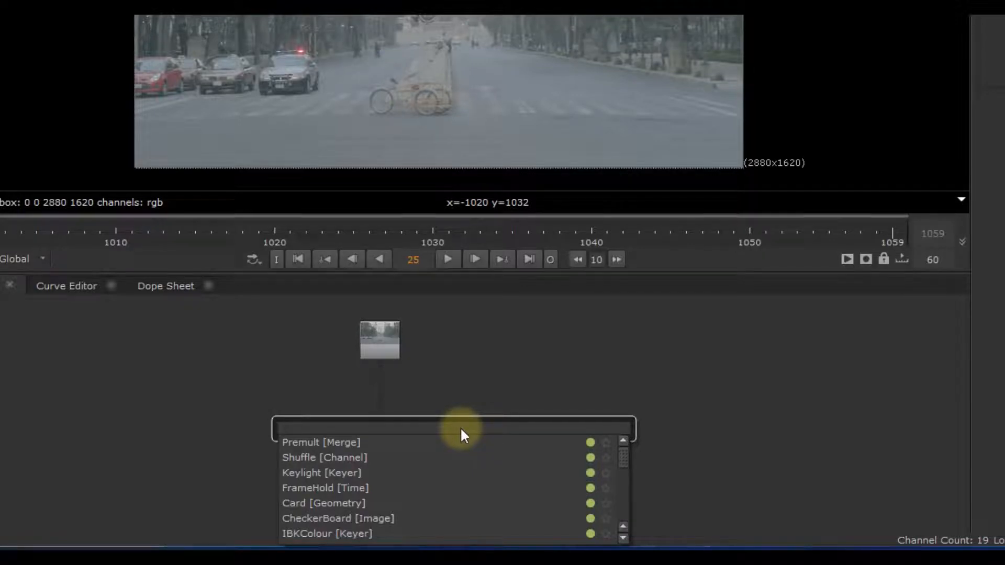
type("read")
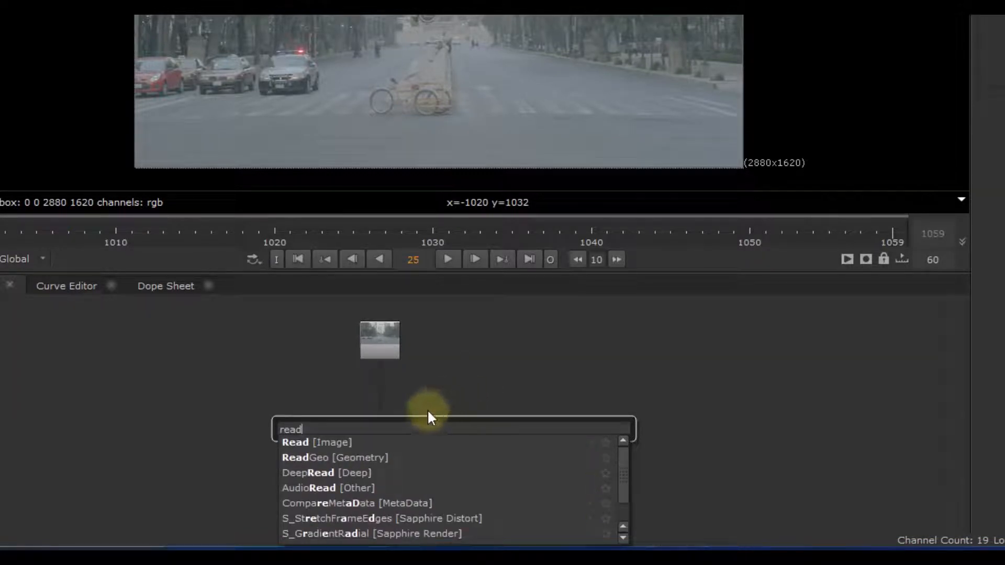
left_click(317, 442)
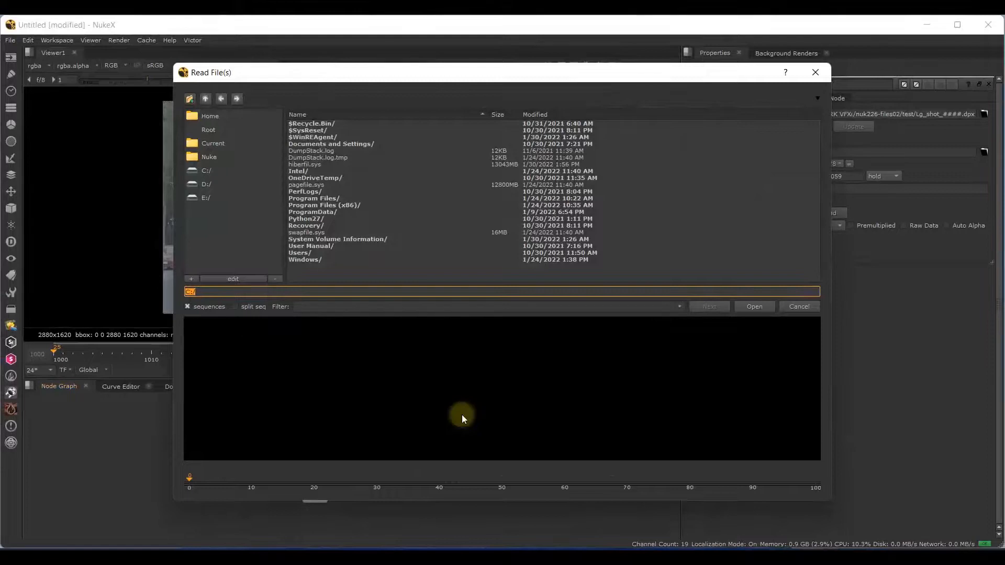
key("Escape")
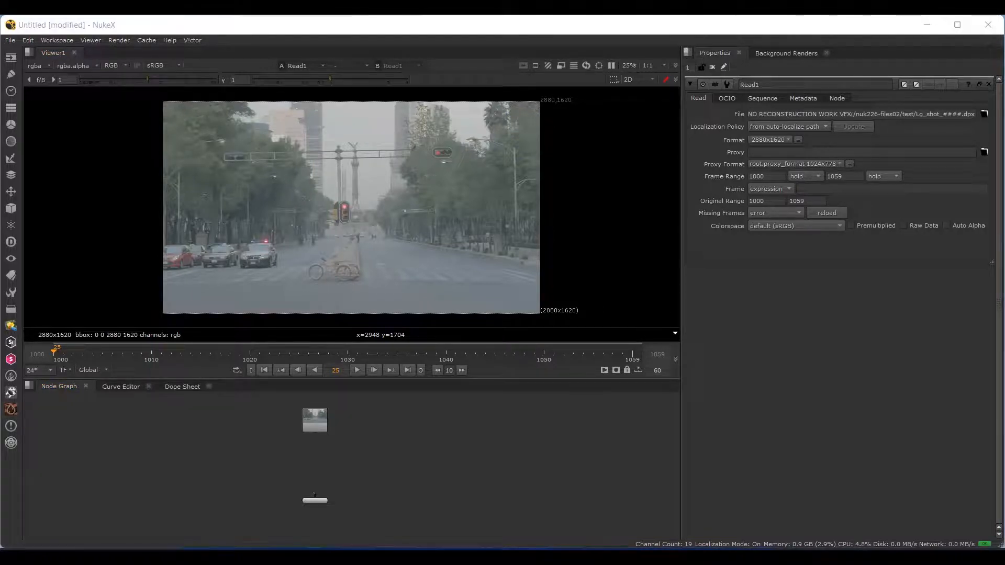
- Import the Beauty TGA robot sequence beside Read1, show it in Viewer1, and play it over the Input frame range
left_click_drag(1004, 325, 380, 432)
key("1")
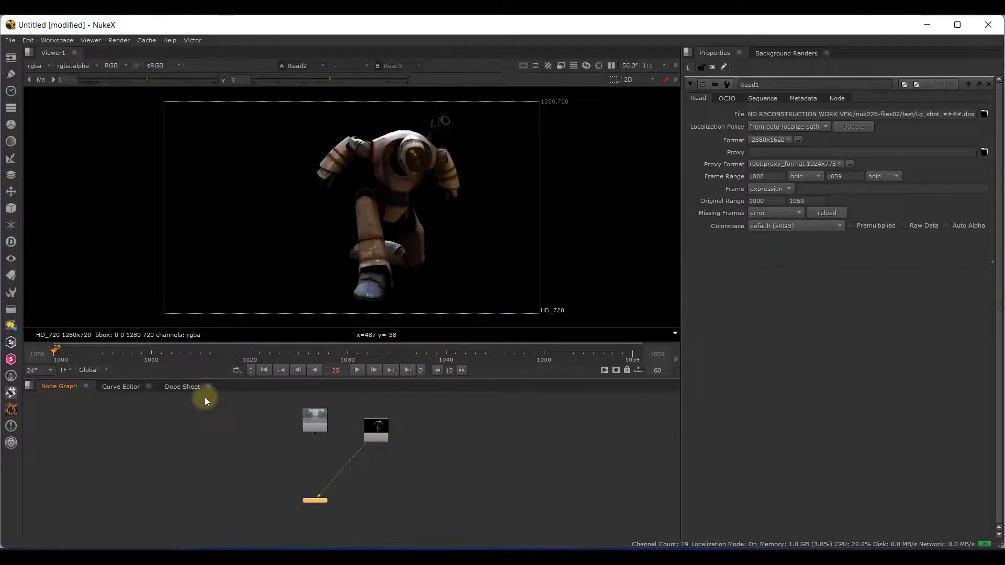
mouse_move(63, 355)
left_mouse_down()
mouse_move(555, 358)
mouse_move(56, 357)
left_mouse_up()
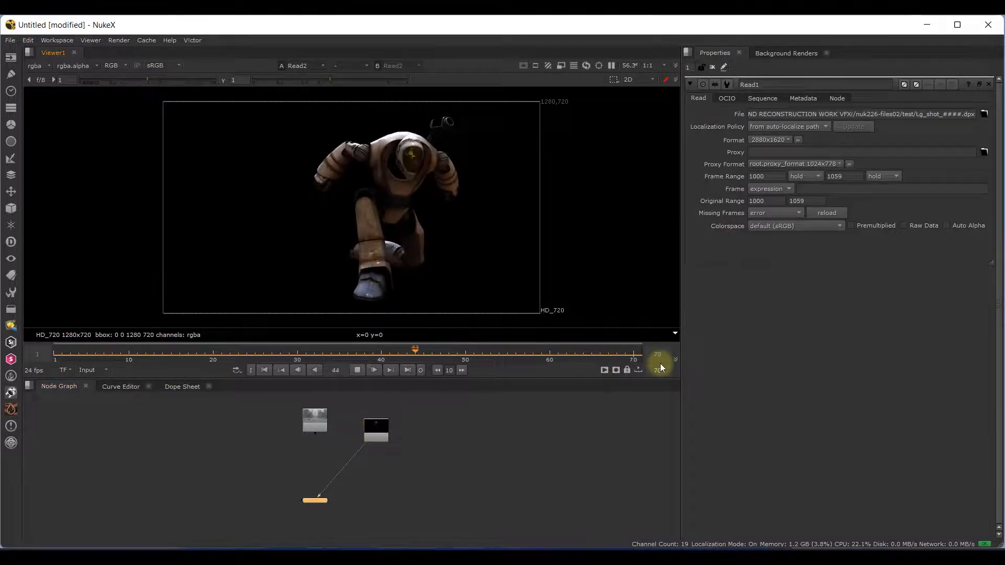
left_click(357, 369)
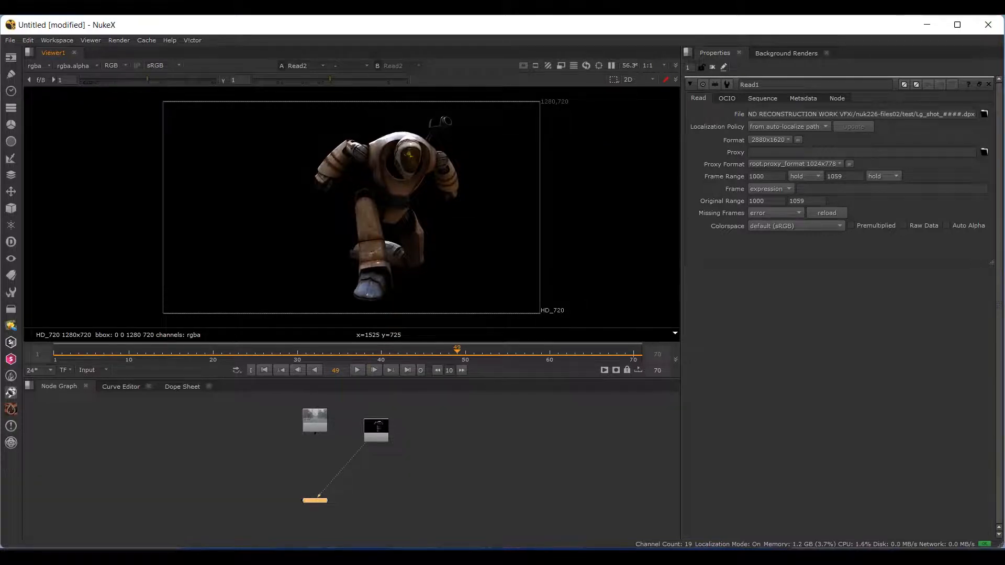
- Import the StreetBg_9909559 PNG sequence beside Read2, show it in Viewer1, and move the Viewer1 node beneath it
left_click_drag(400, 482, 431, 428)
key("1")
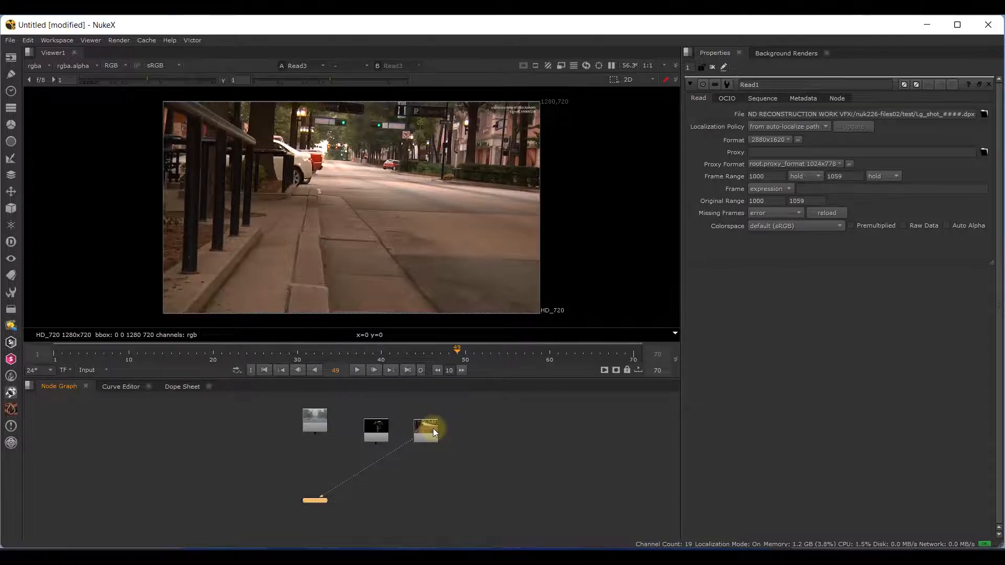
left_click_drag(328, 501, 422, 498)
- Display Read2, Read3 and Read1 in Viewer1 one after another
left_click(381, 435)
key("1")
left_click(434, 433)
key("1")
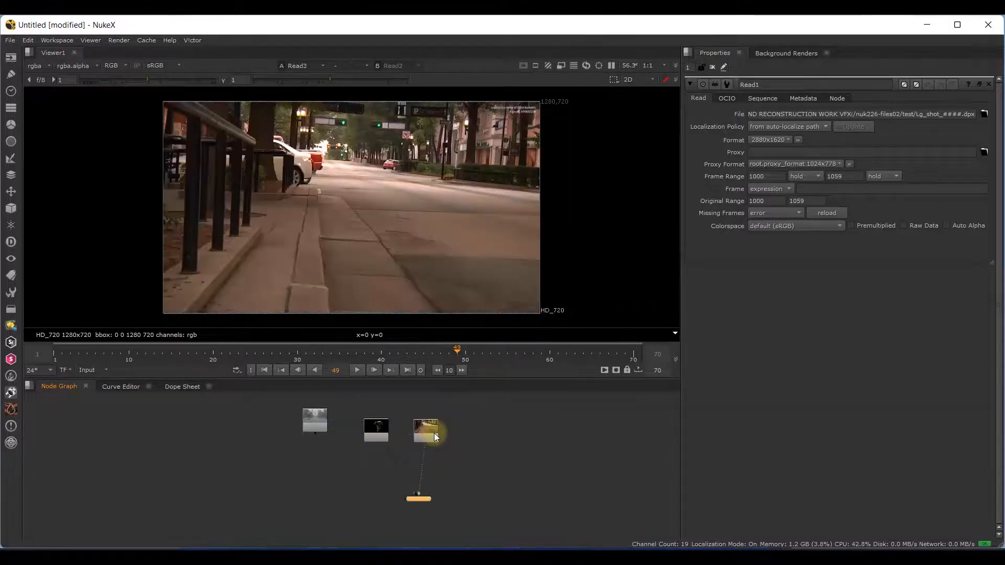
left_click(316, 429)
key("1")
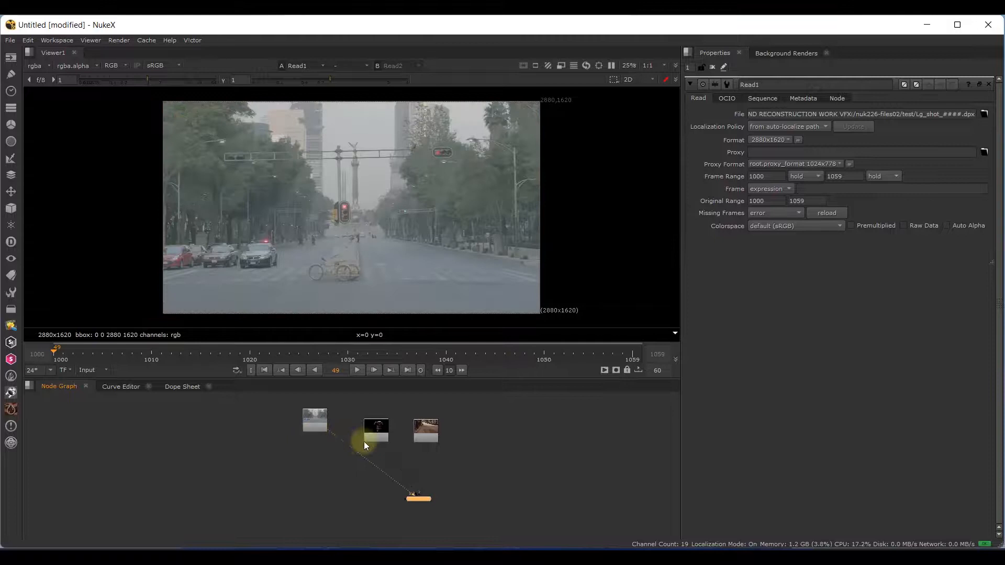
- Align the Read1 node with the other Read nodes and disconnect inputs 2 and 3 of Viewer1
scroll(416, 442, "up", 3)
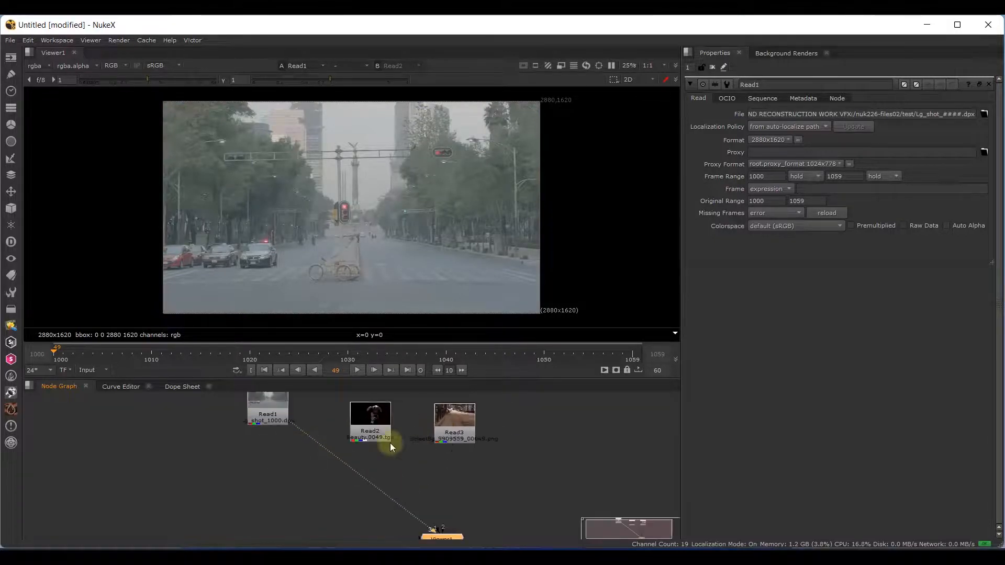
left_click_drag(260, 425, 256, 445)
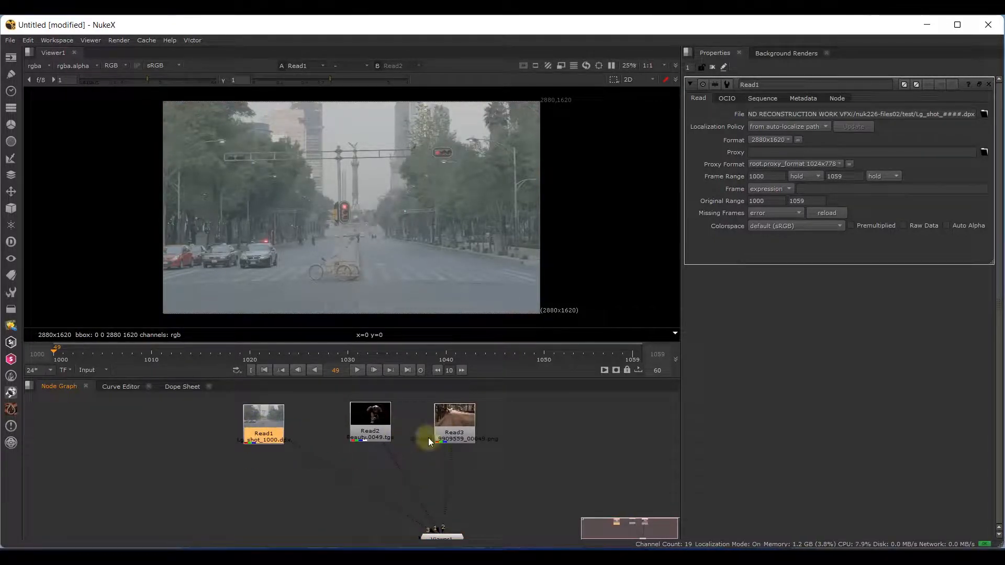
scroll(454, 529, "up", 3)
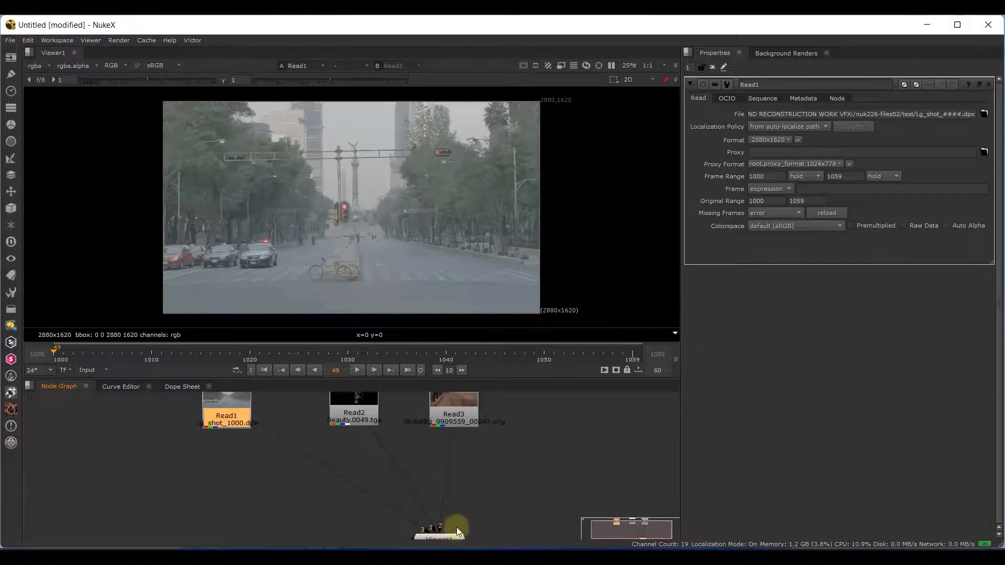
middle_click_drag(456, 518, 437, 455)
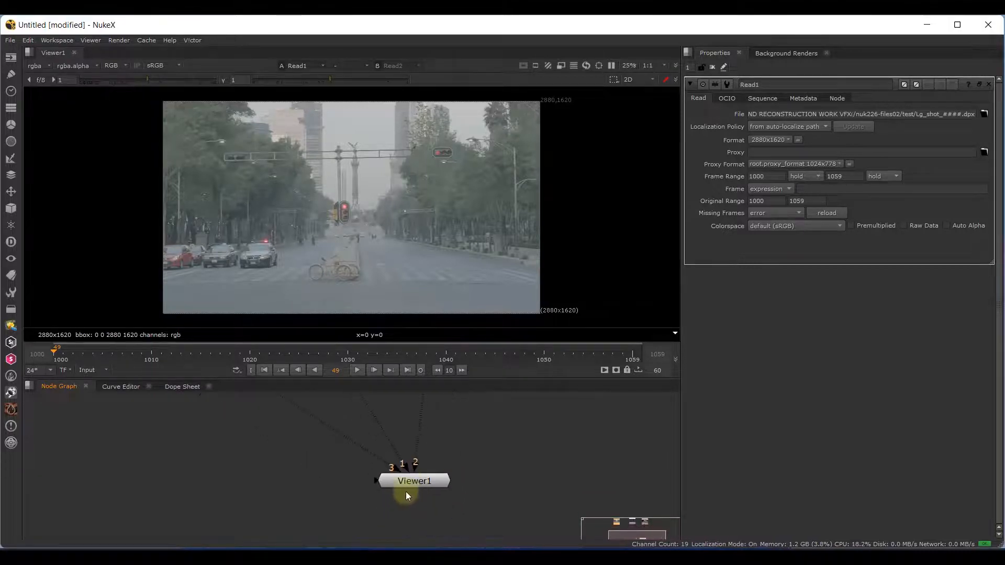
left_click_drag(415, 468, 451, 461)
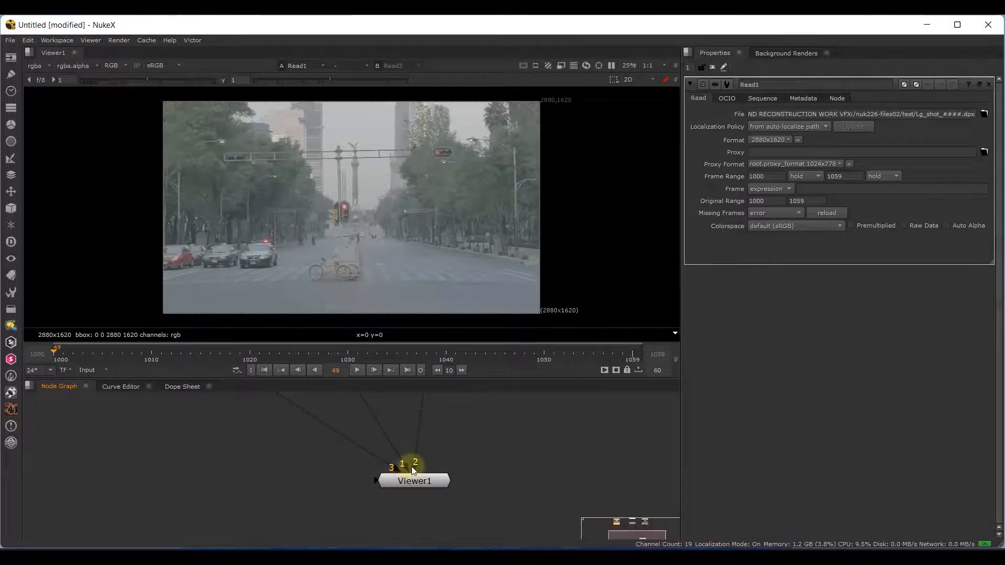
left_click_drag(387, 470, 324, 474)
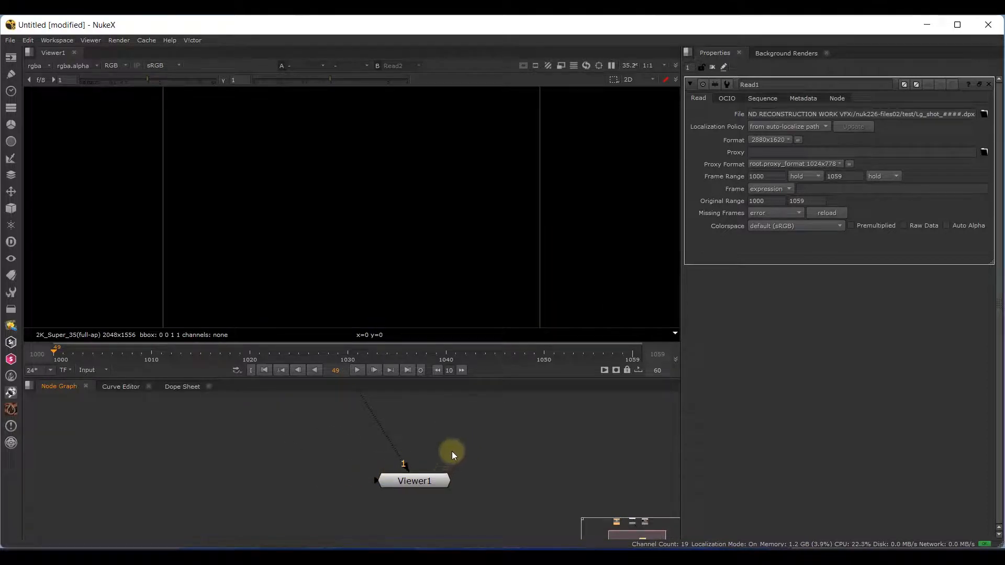
- Switch input 1 of Viewer1 to Read3, to Read2, and back to Read3
scroll(453, 423, "down", 3)
middle_click_drag(453, 423, 434, 499)
left_click(438, 470)
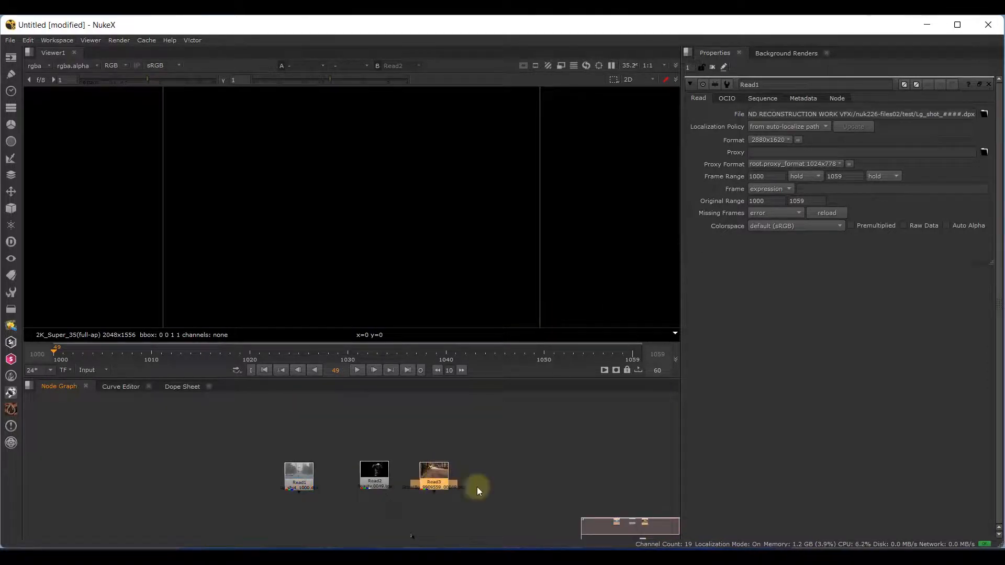
key("1")
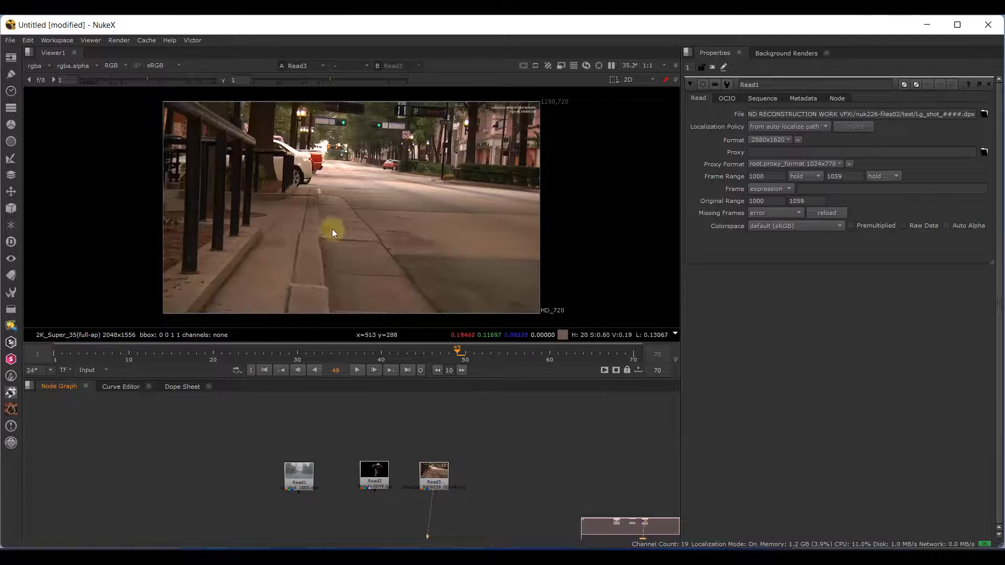
left_click(380, 474)
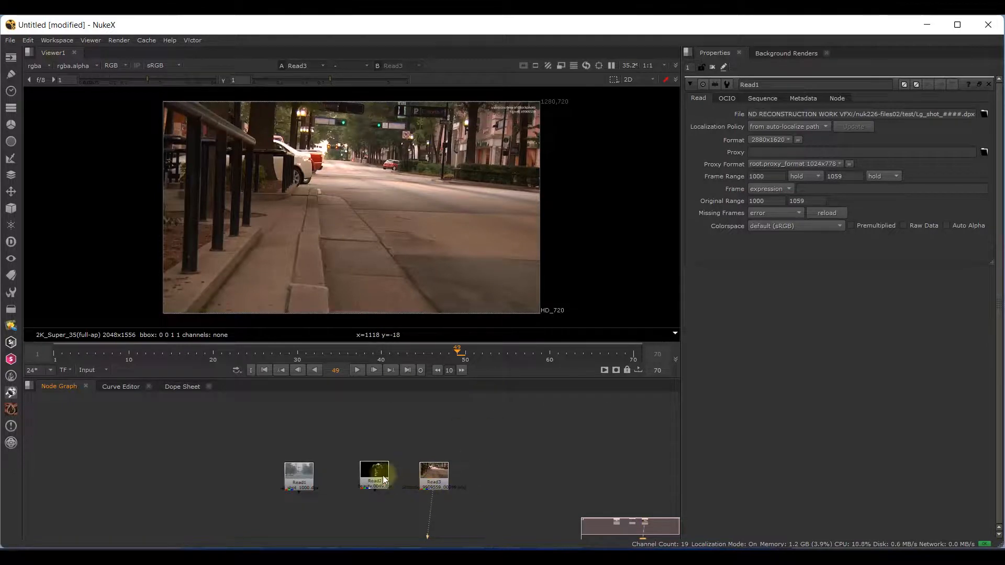
key("1")
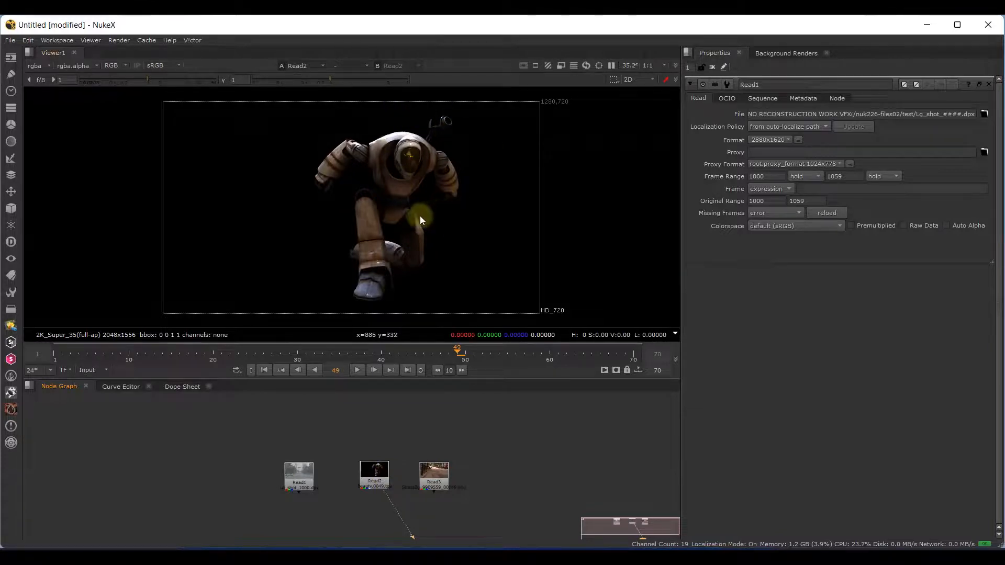
left_click(434, 473)
key("1")
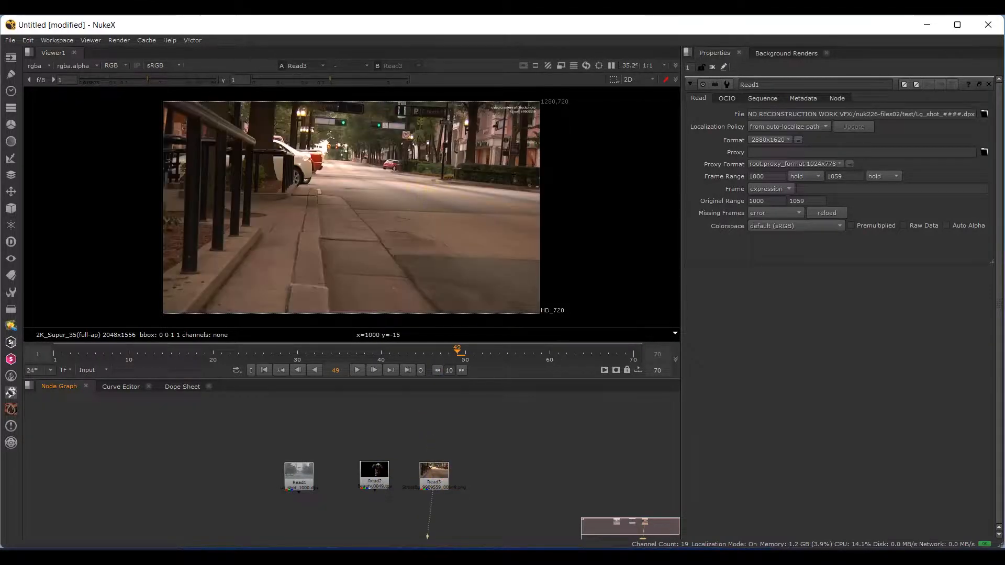
- Move the Read1 node to the right of Read3 and inspect the properties of the Read nodes
scroll(474, 460, "down", 1)
middle_click_drag(488, 460, 454, 433)
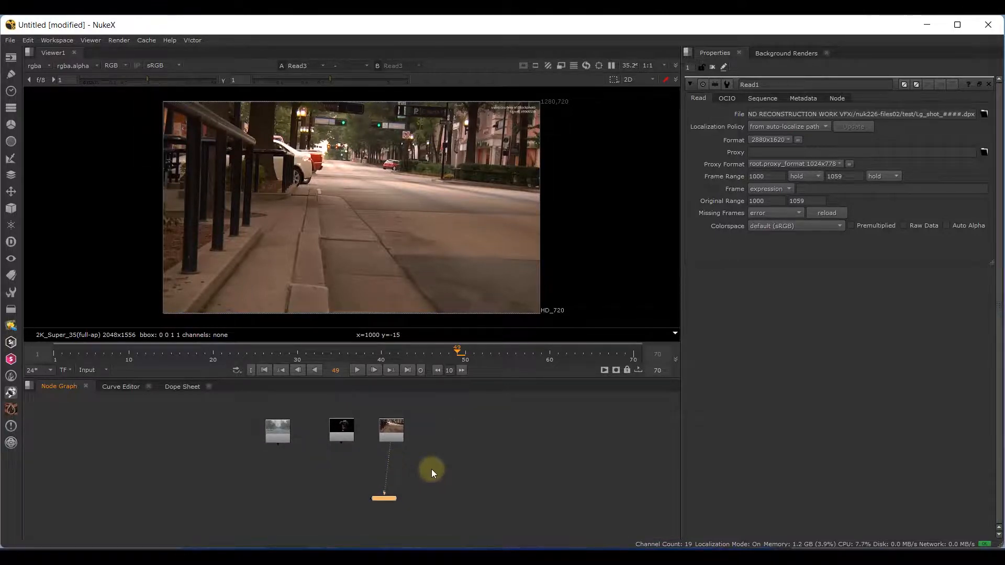
left_click(402, 433)
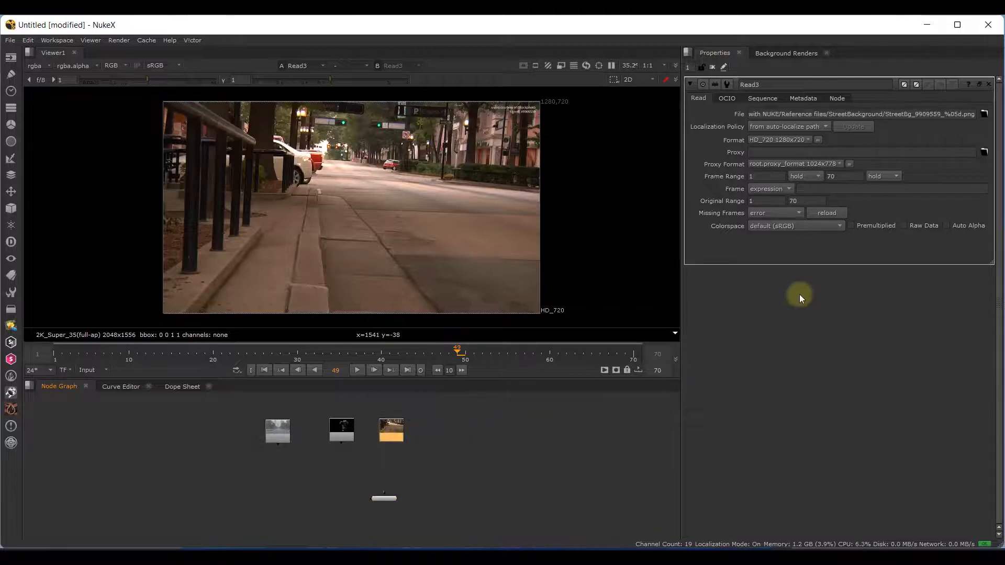
left_click_drag(391, 434, 394, 435)
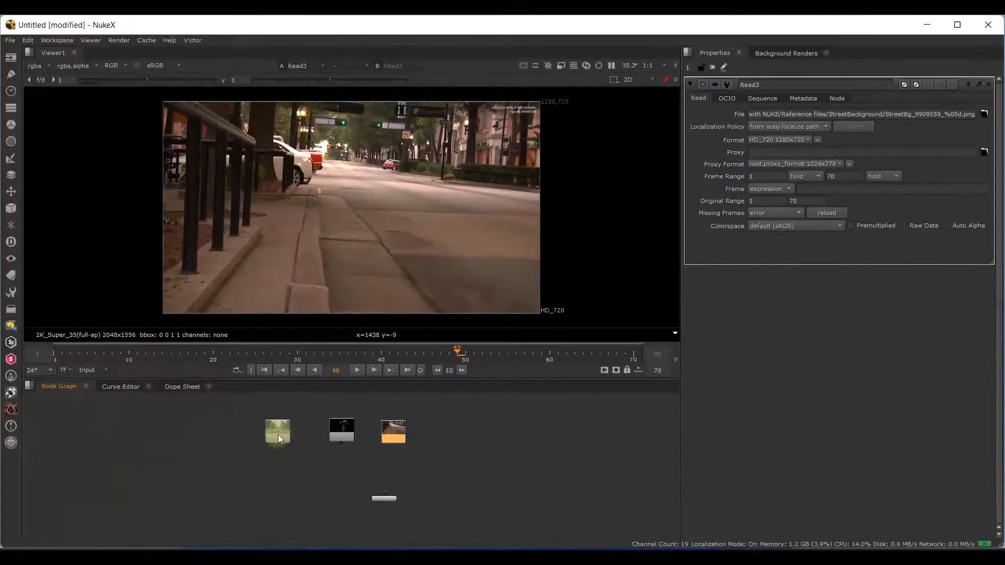
left_click_drag(278, 435, 467, 429)
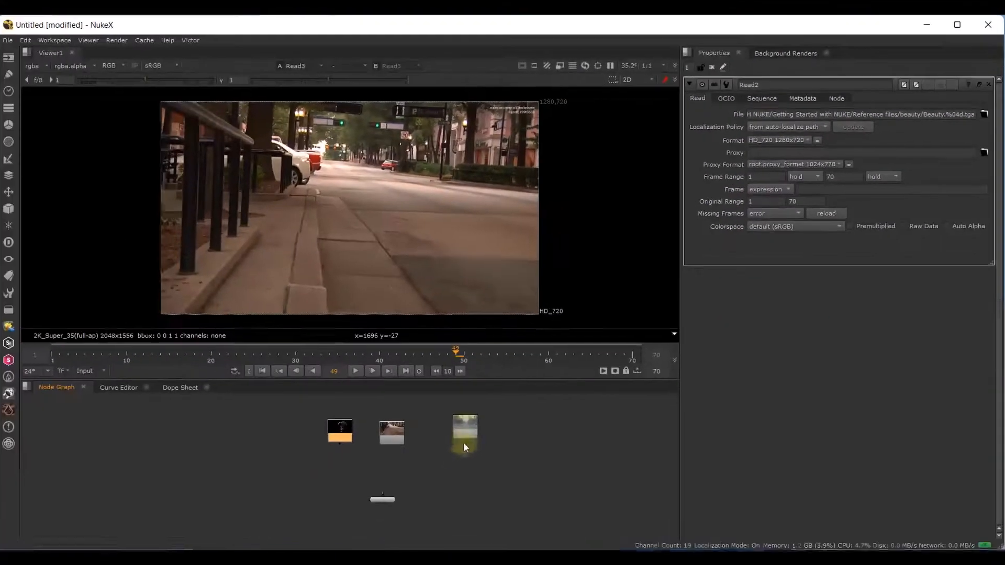
double_click(341, 434)
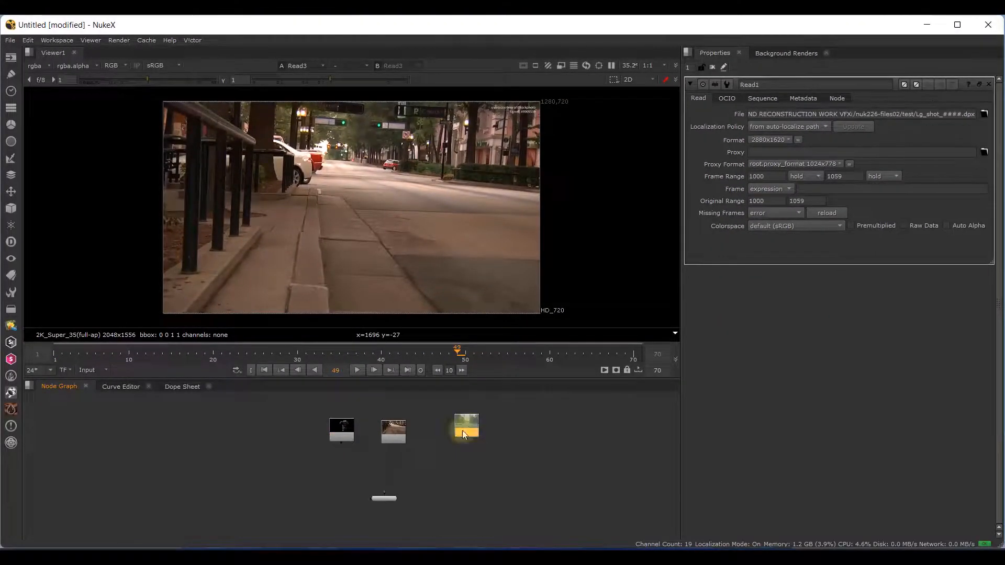
- Browse the Draw, Time, Channel and Color node categories, and add a Blur node from the Filter category beneath Read2
double_click(341, 433)
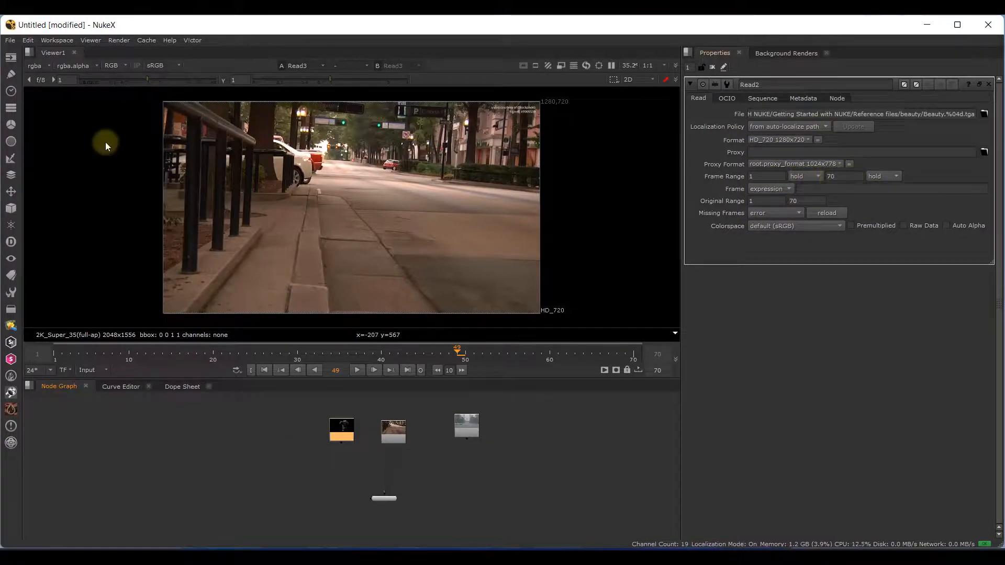
left_click(9, 60)
left_click(11, 74)
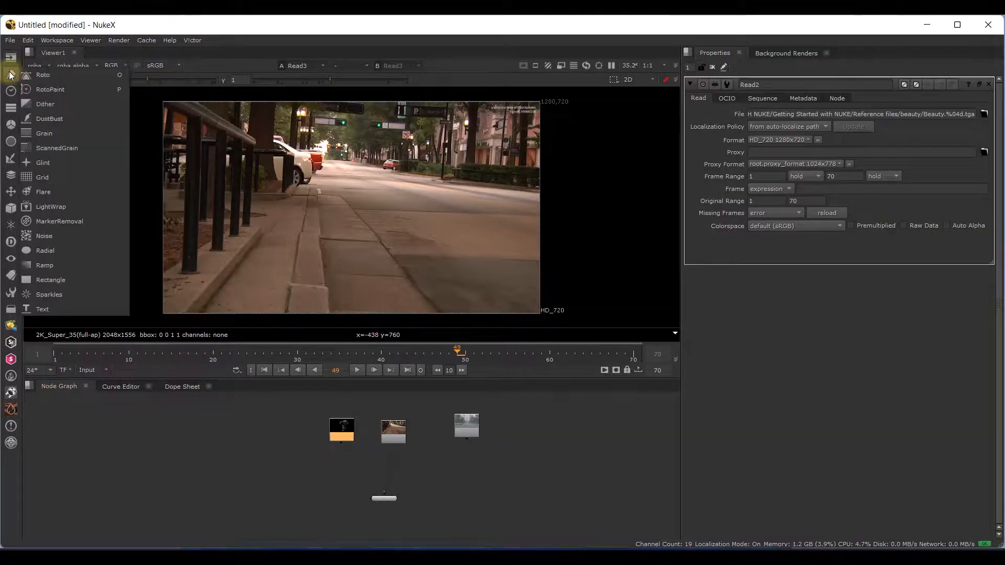
left_click(11, 108)
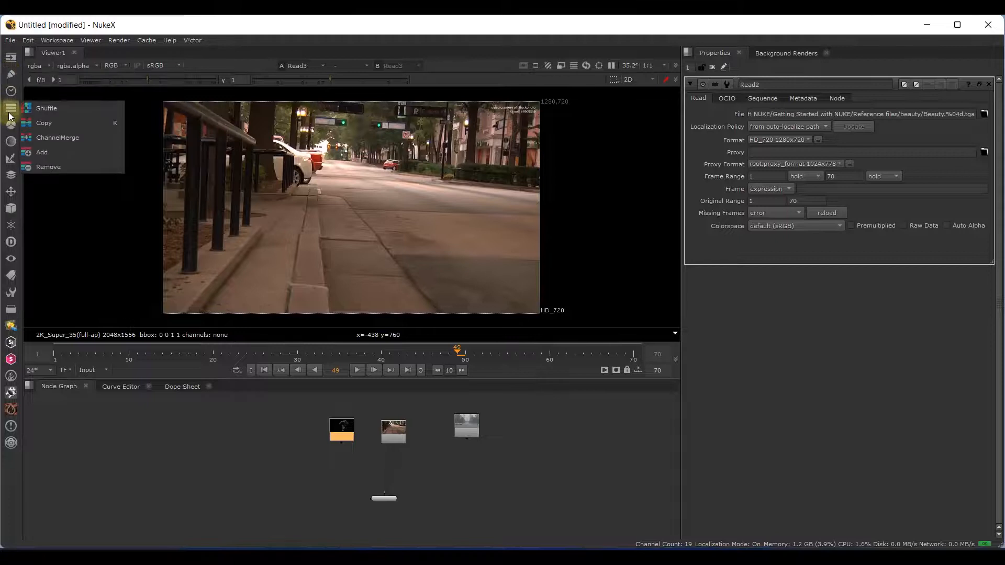
left_click(10, 94)
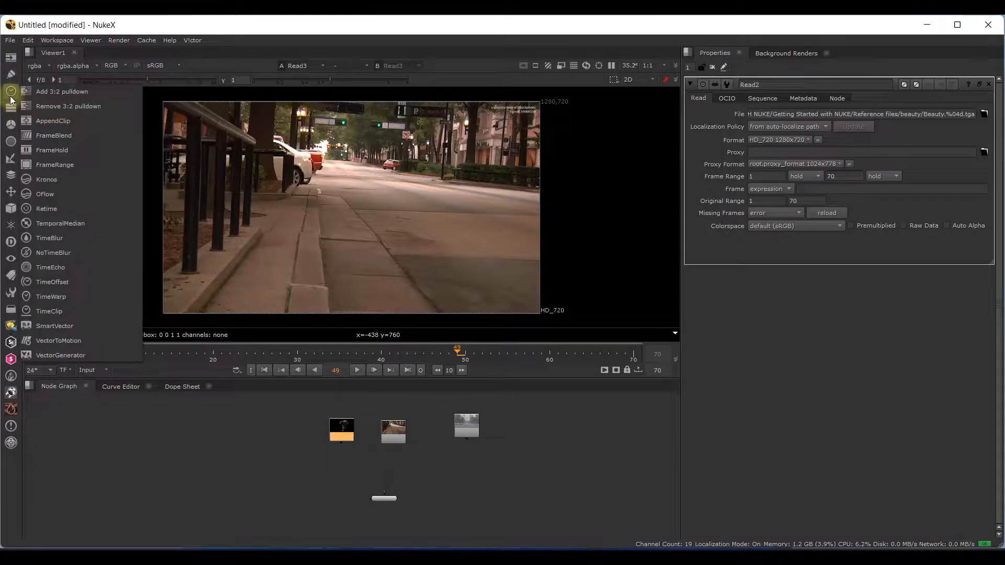
left_click(11, 128)
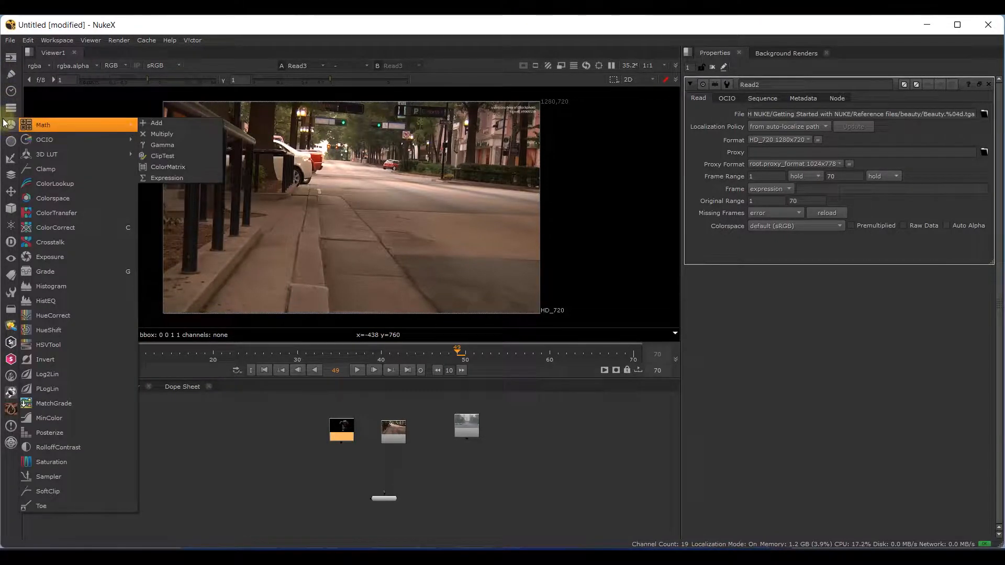
left_click(11, 107)
left_click(11, 142)
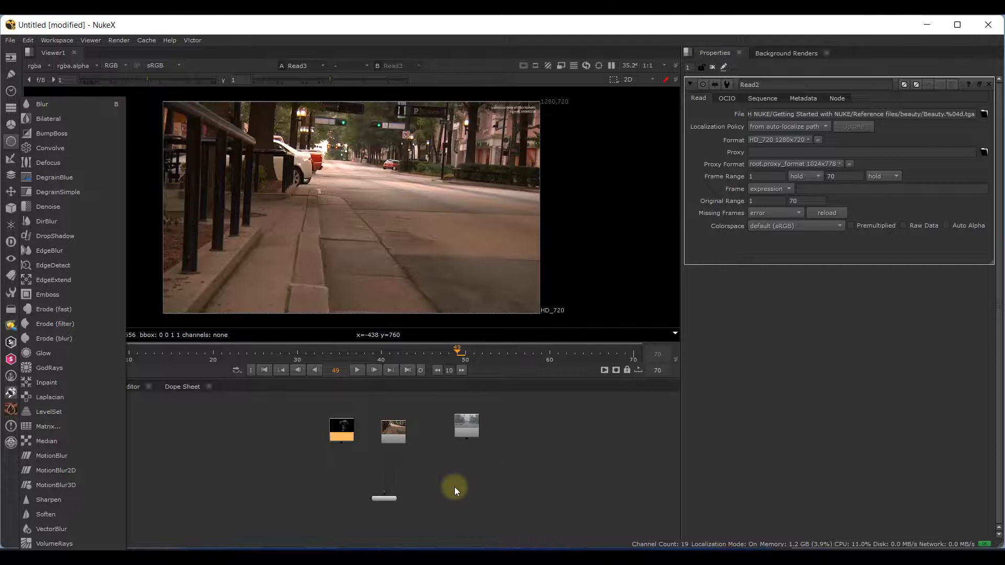
left_click(43, 104)
left_click_drag(346, 460, 340, 471)
scroll(333, 493, "up", 3)
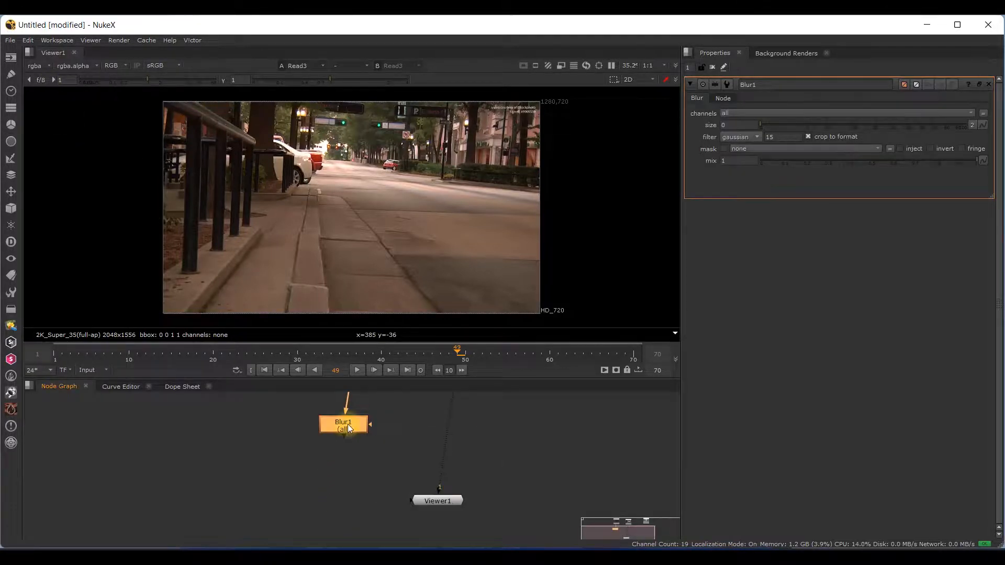
- Display the Blur1 node in Viewer1 and set its blur size to 11.2
left_click_drag(761, 126, 835, 126)
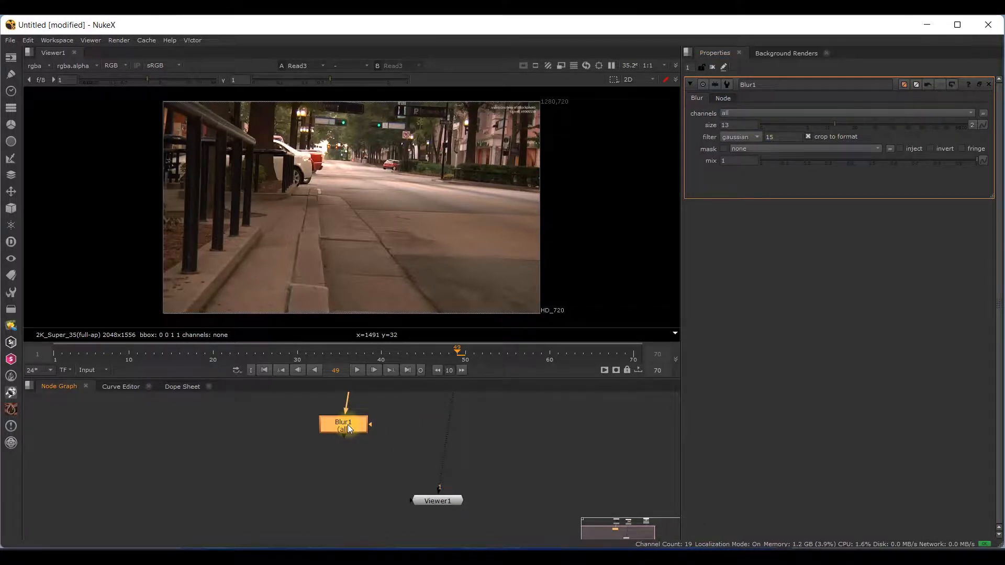
key("1")
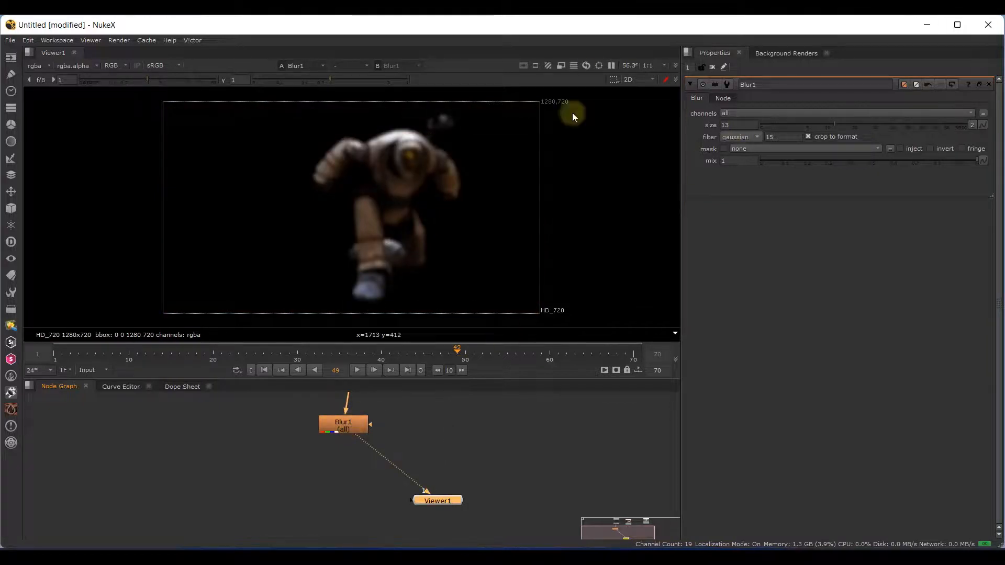
left_click(775, 128)
left_click_drag(775, 128, 829, 125)
- Connect the Blur1 input to the street footage node, place Blur1 directly beneath it, and increase the blur size
scroll(404, 463, "down", 4)
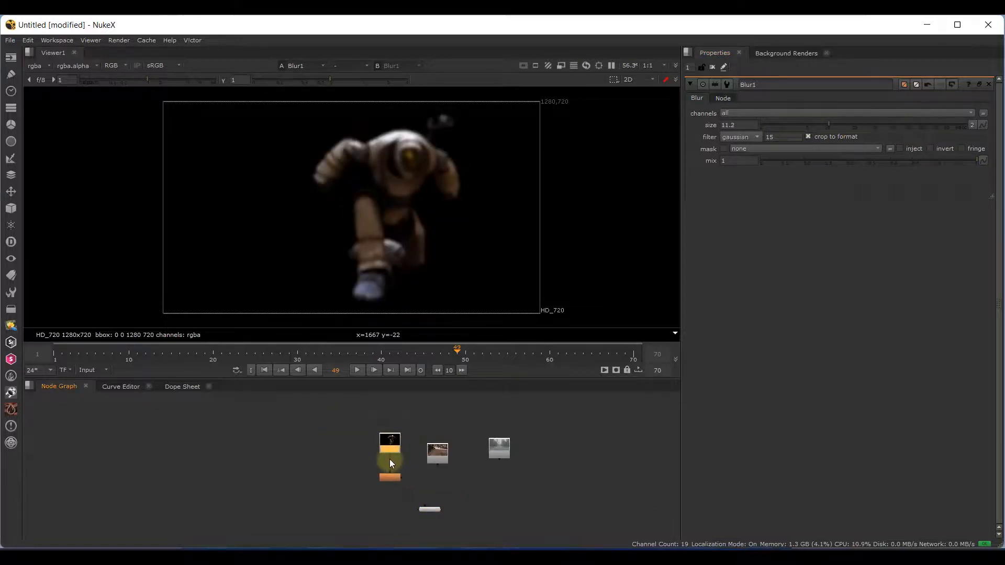
left_click_drag(445, 453, 445, 453)
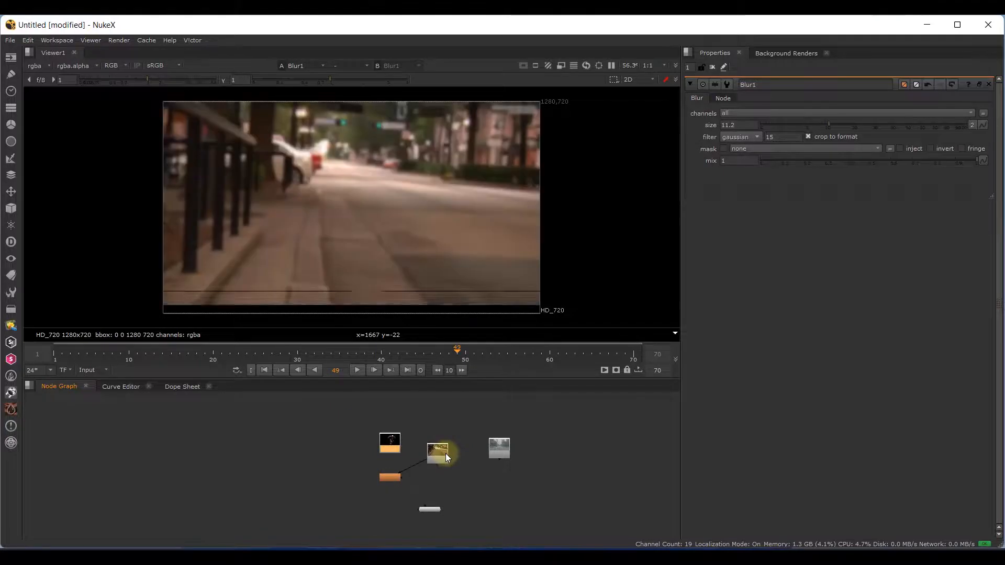
left_click_drag(391, 479, 435, 478)
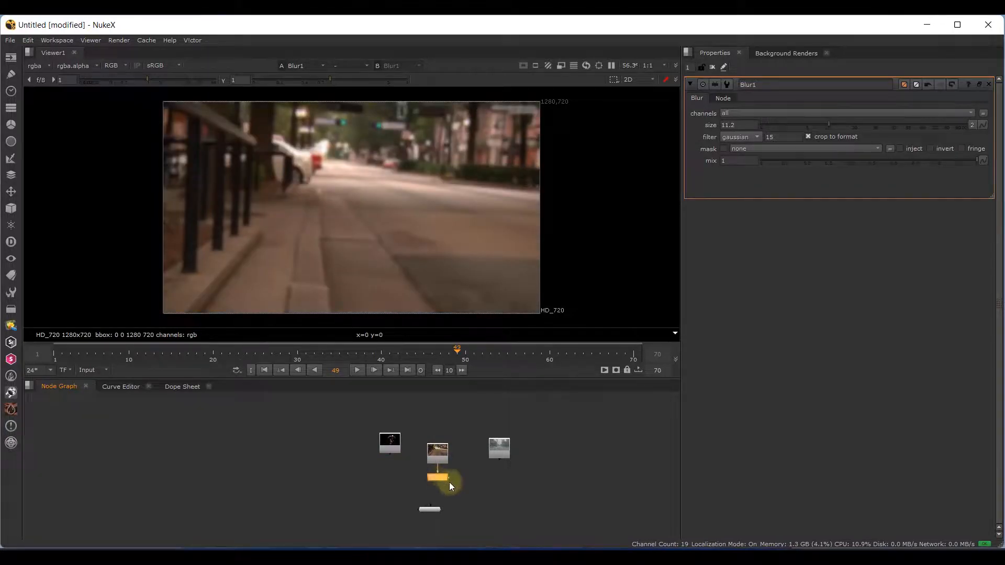
scroll(449, 482, "up", 3)
left_click_drag(833, 128, 886, 128)
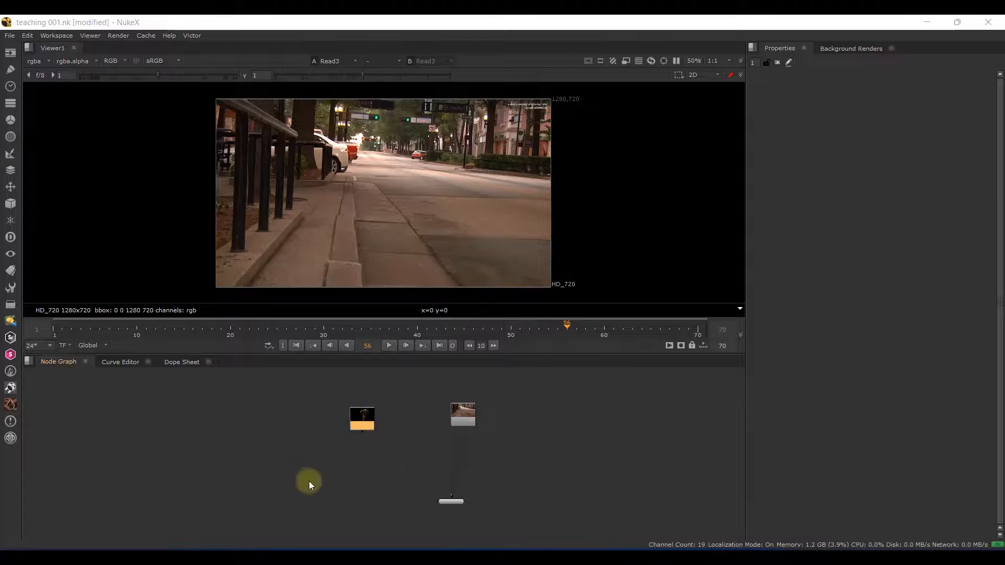
- Reposition the Read1 and Read3 nodes side by side and display them alternately in Viewer1, ending on Read3
scroll(409, 450, "up", 2)
key("1")
left_click_drag(378, 434, 503, 419)
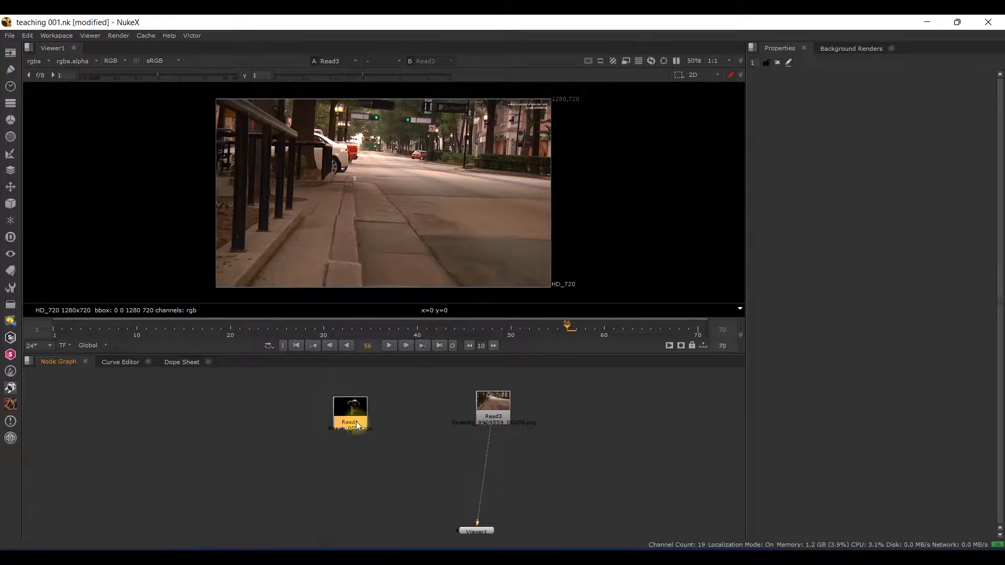
key("1")
key("1")
left_click(354, 419)
left_click_drag(354, 418, 327, 423)
left_click_drag(468, 422, 443, 434)
left_click_drag(336, 428, 346, 434)
key("1")
left_click(476, 421)
key("1")
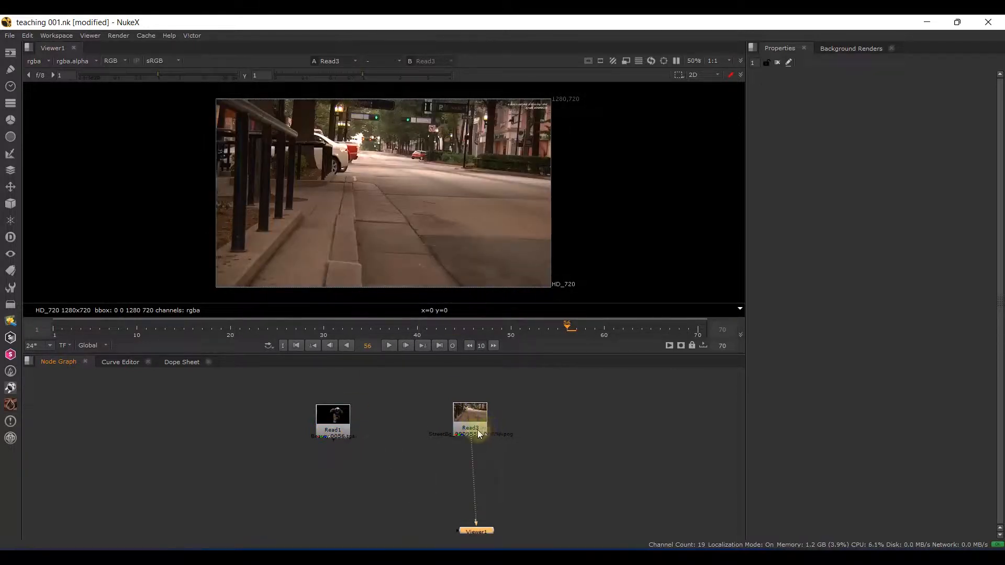
- Add a Merge node between the Read nodes, connecting its A input to Read1 and its B input to Read3
left_click(418, 466)
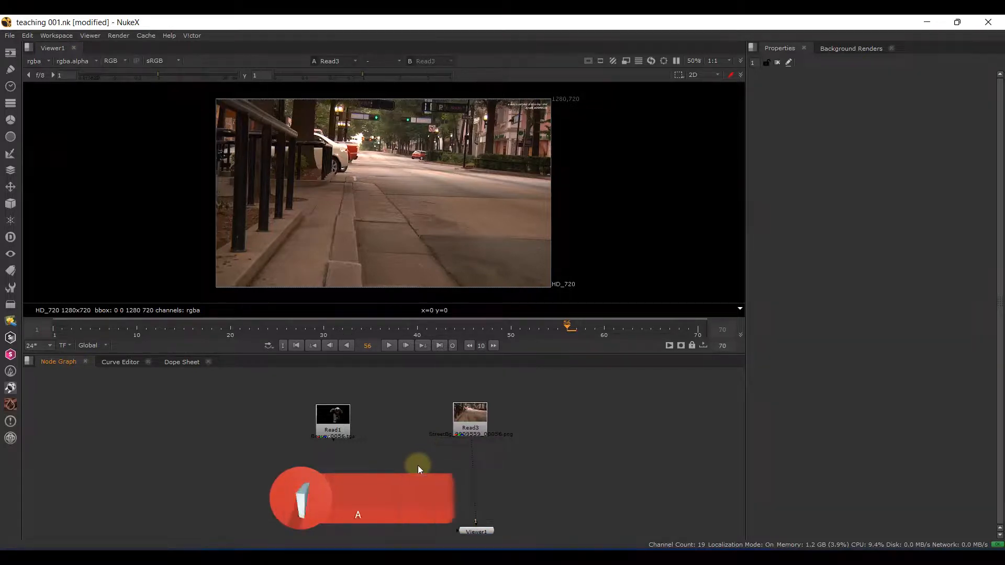
key("m")
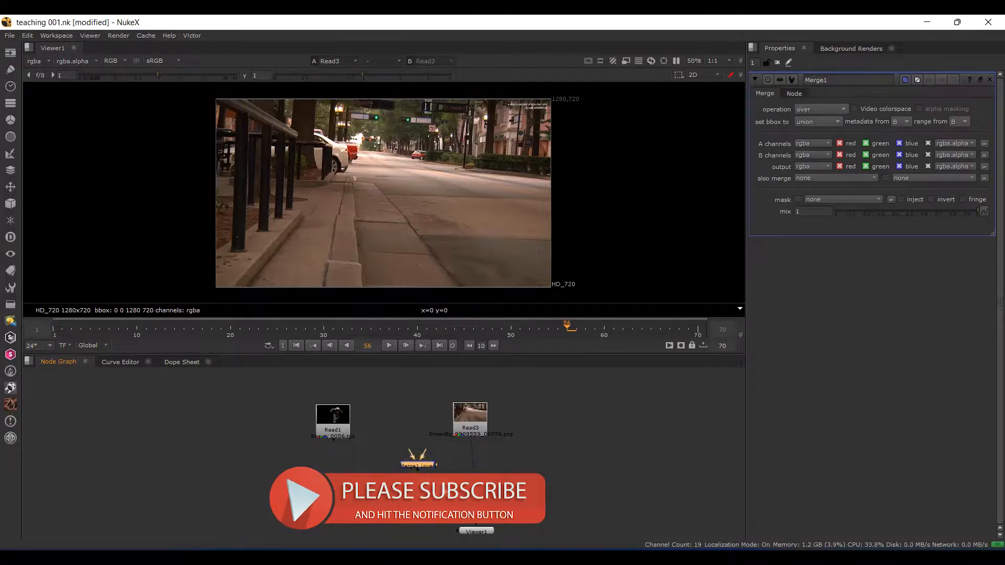
scroll(418, 466, "up", 3)
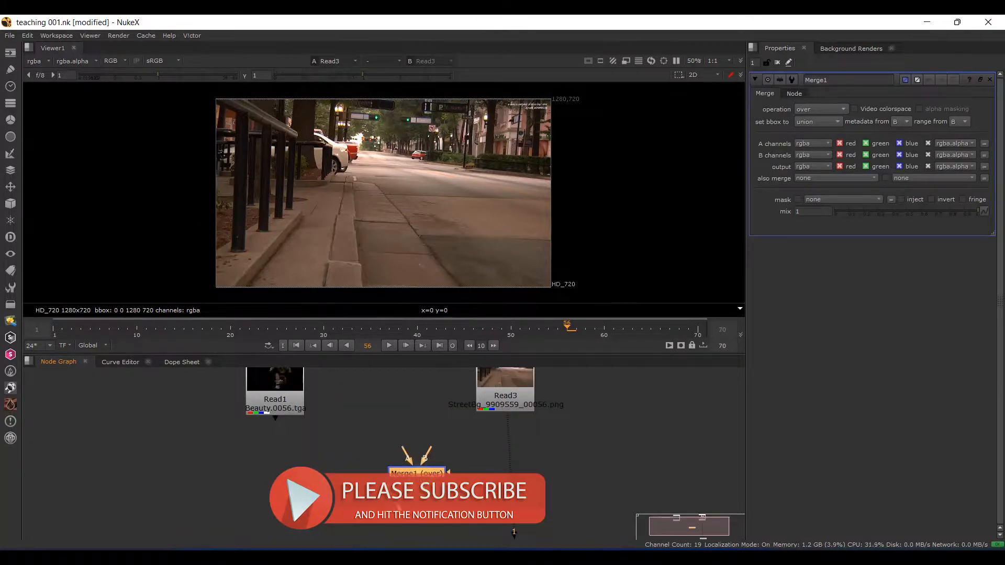
left_click_drag(407, 451, 289, 388)
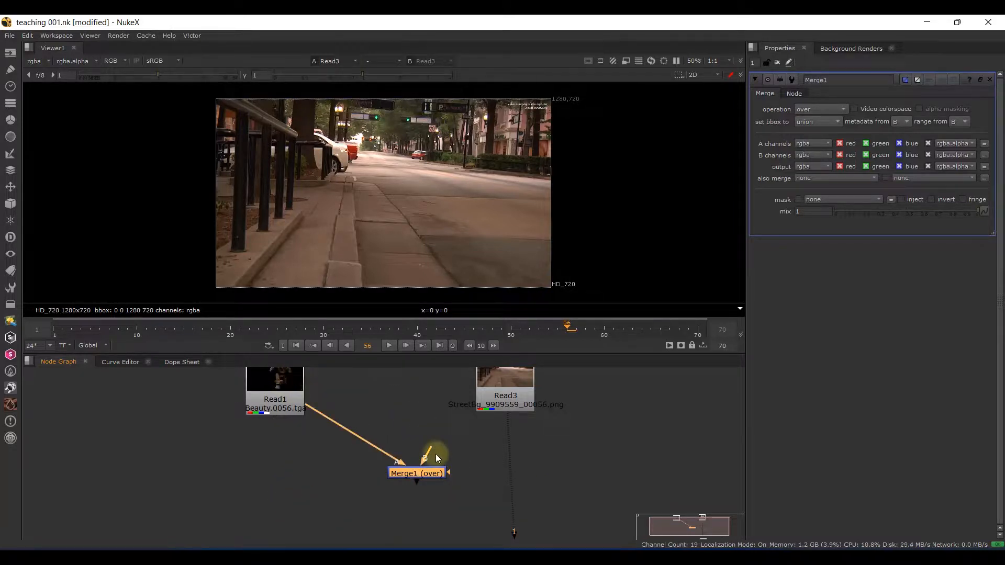
left_click_drag(433, 442, 527, 396)
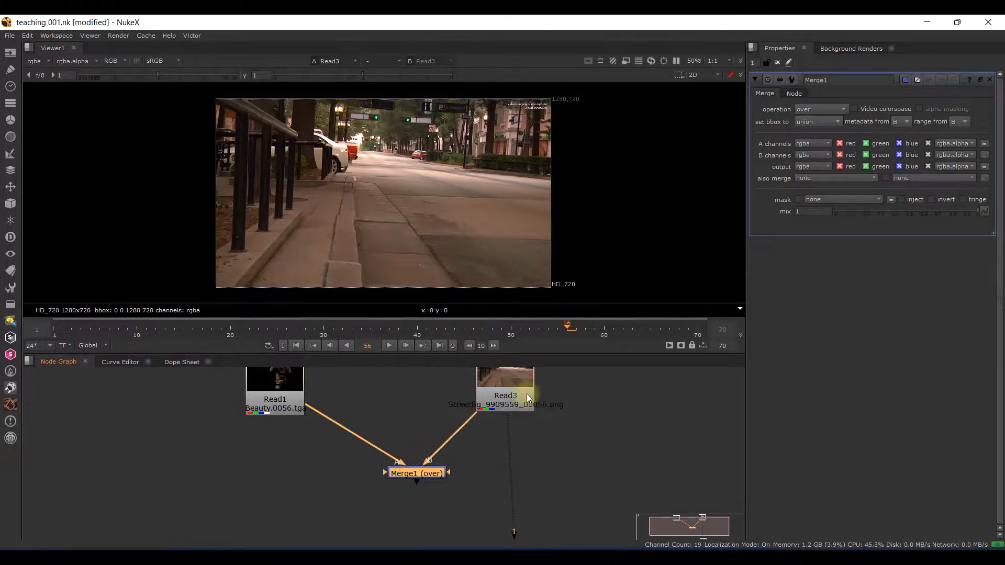
scroll(473, 440, "down", 5)
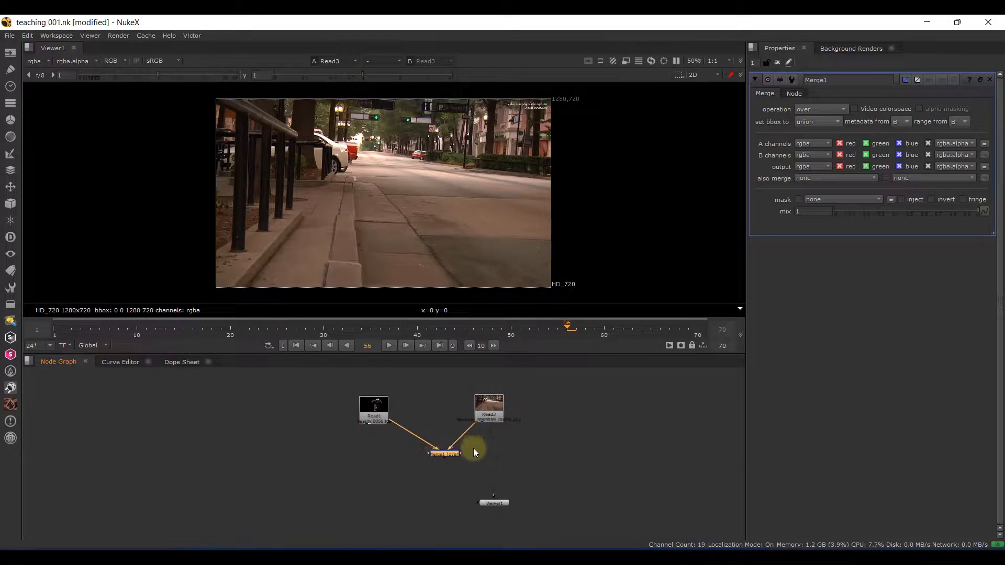
- Space out the Merge1 and Viewer1 nodes and display Merge1 in Viewer1
left_click_drag(453, 462, 463, 464)
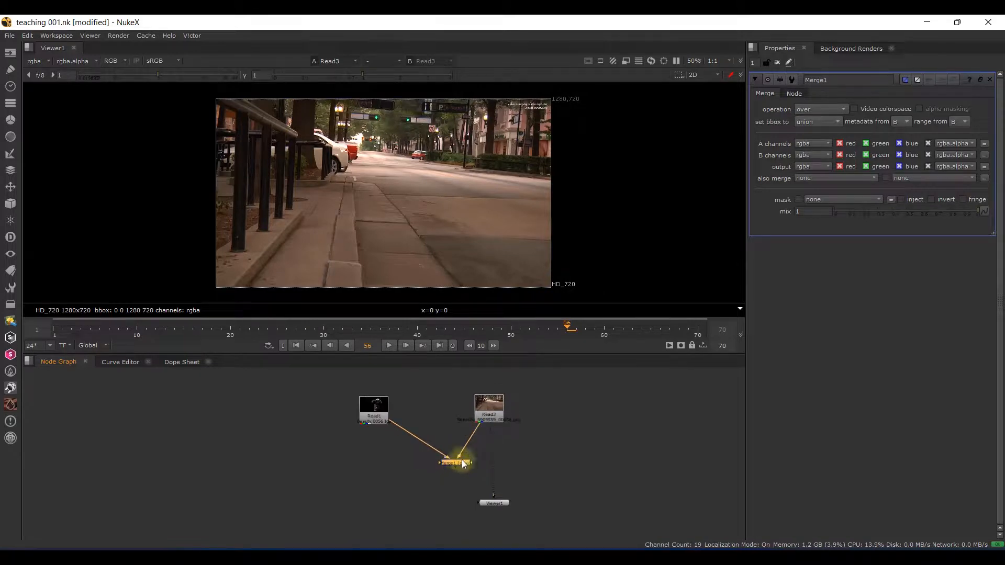
left_click_drag(499, 504, 502, 520)
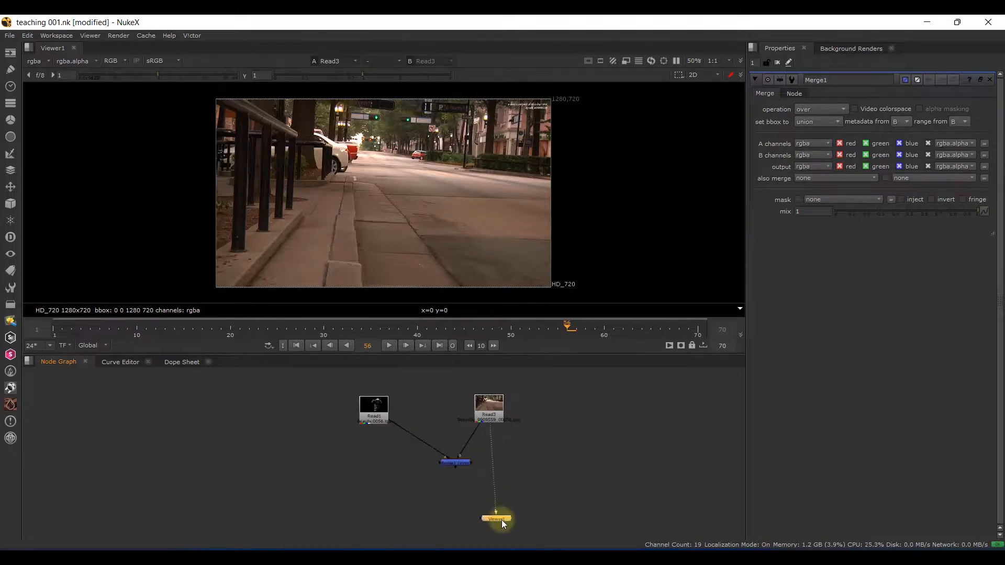
left_click(456, 464)
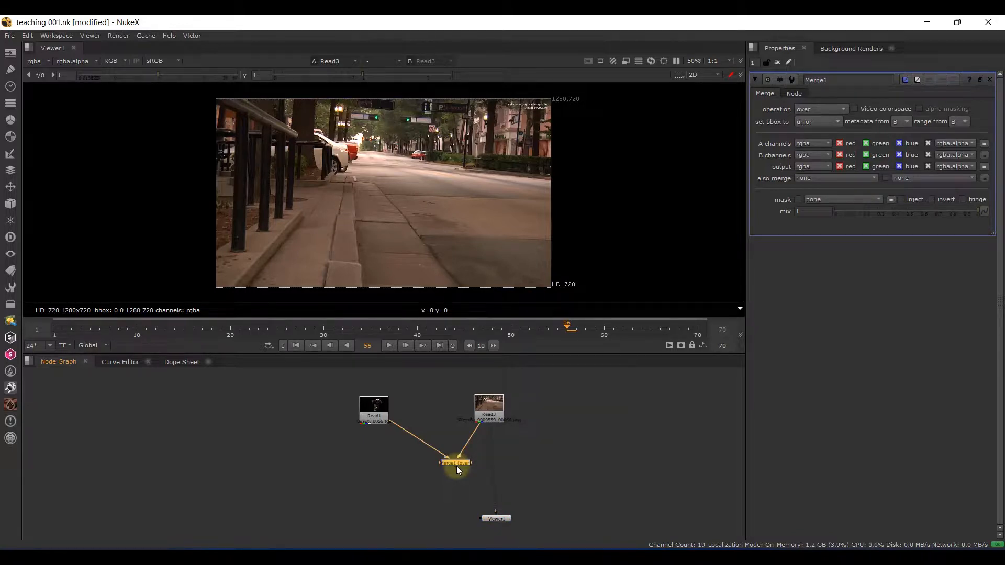
key("1")
left_click_drag(461, 473, 502, 418)
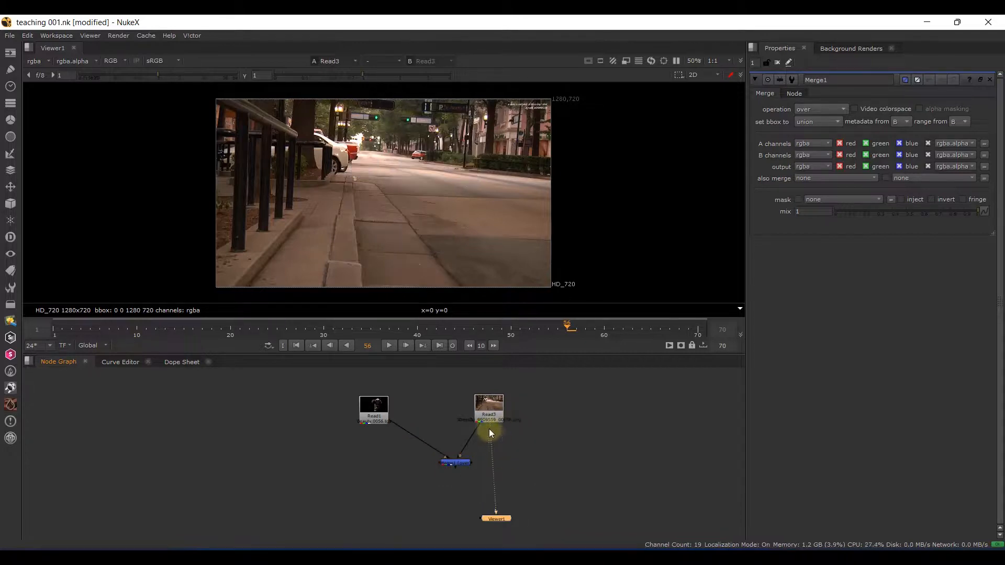
left_click_drag(450, 468, 473, 468)
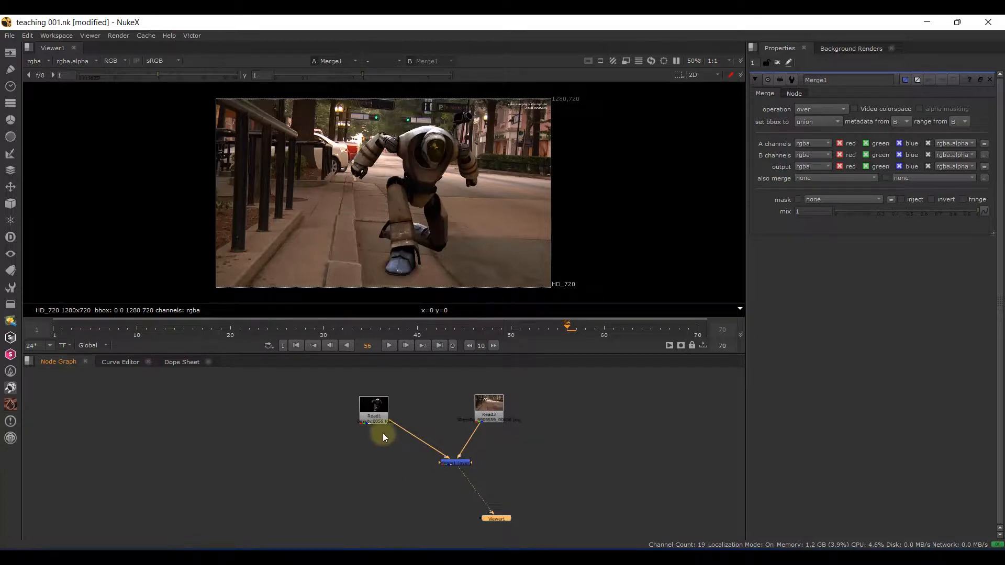
- Arrange Merge1 and Viewer1 in a vertical line below Read3, with Read1 placed beside Merge1
left_click_drag(450, 464, 486, 470)
left_click_drag(388, 411, 410, 466)
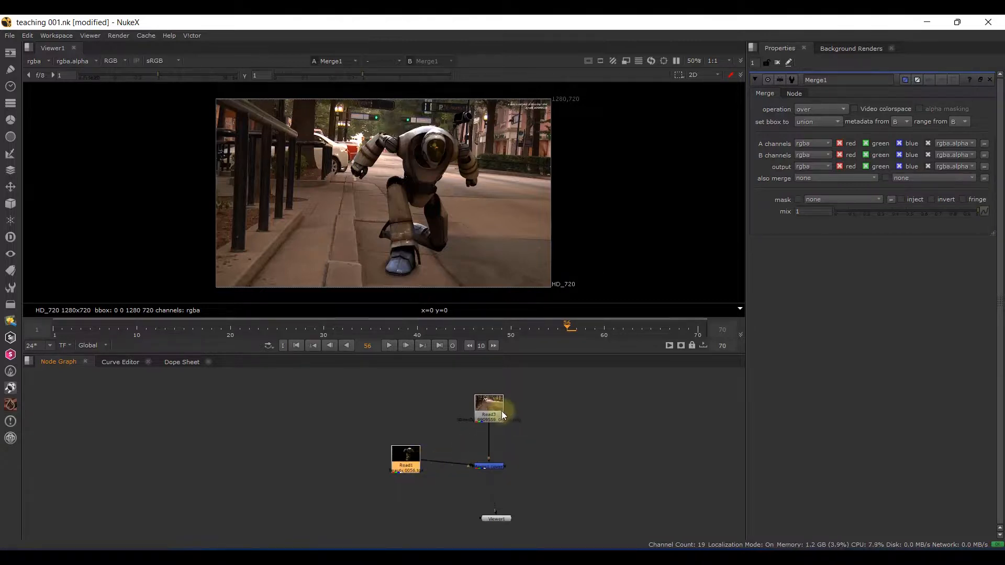
left_click_drag(489, 411, 489, 407)
scroll(516, 478, "down", 3)
middle_click_drag(540, 477, 536, 439)
left_click_drag(507, 469, 506, 486)
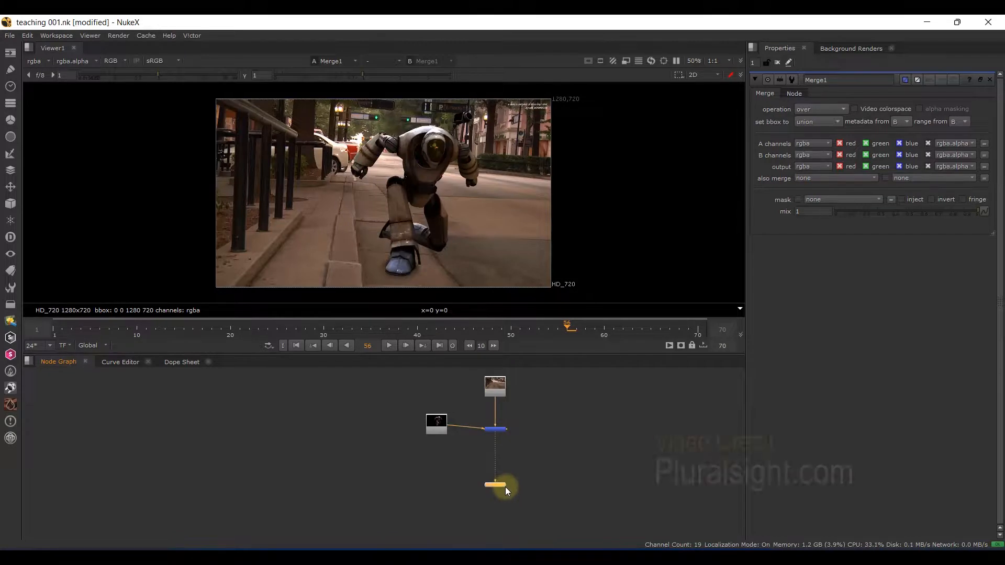
- Play the merged robot and street composite from frame 1
left_click(296, 346)
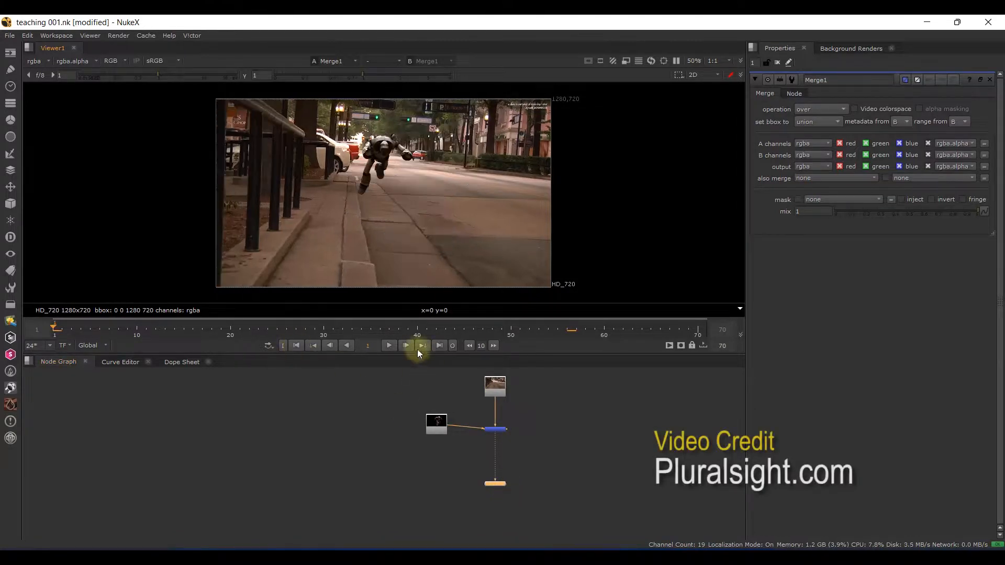
left_click(390, 346)
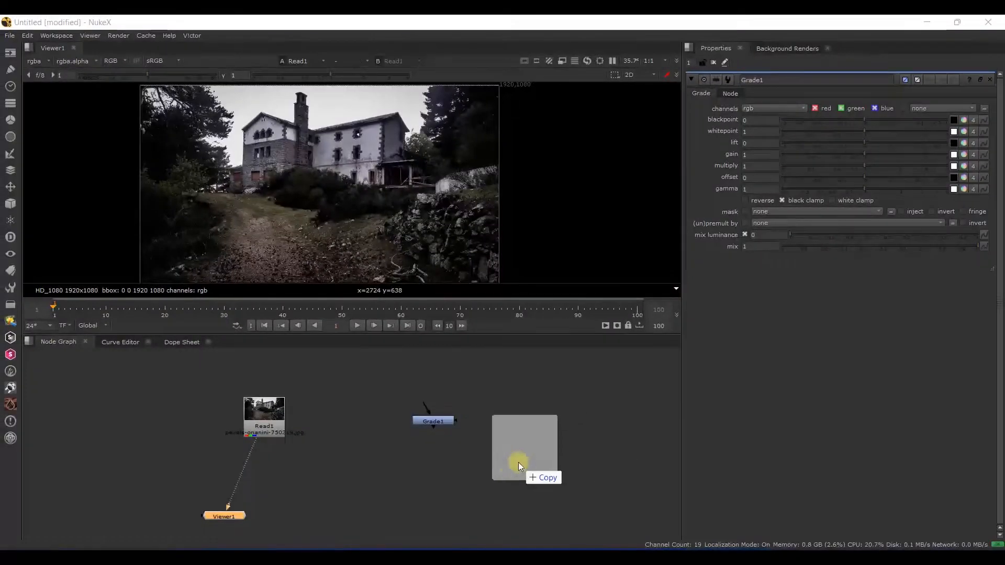
- Import the ruins image as a Read node between Read1 and Grade1, and connect Viewer1 to it
left_click_drag(518, 463, 356, 401)
left_click_drag(253, 471, 376, 437)
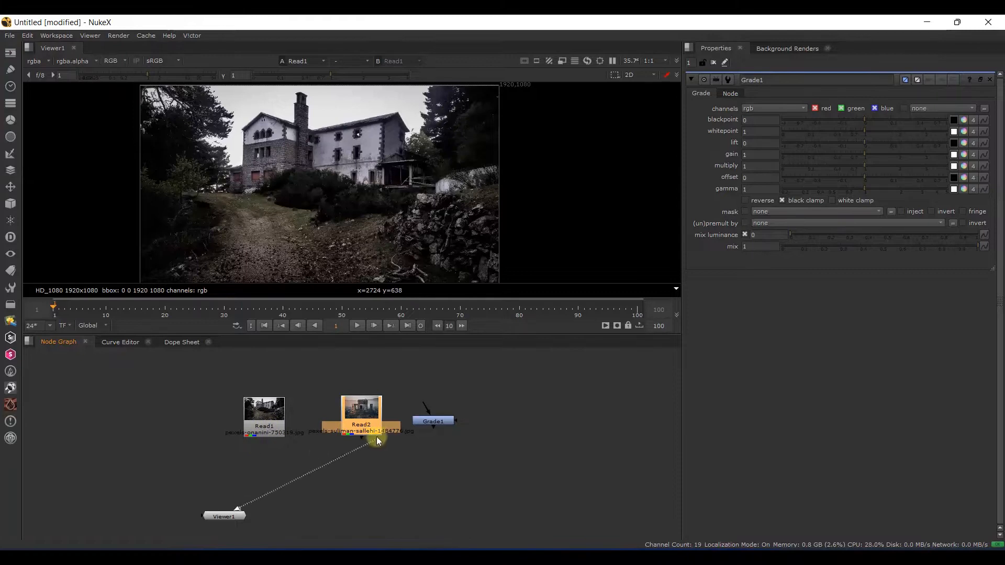
left_click_drag(215, 515, 288, 501)
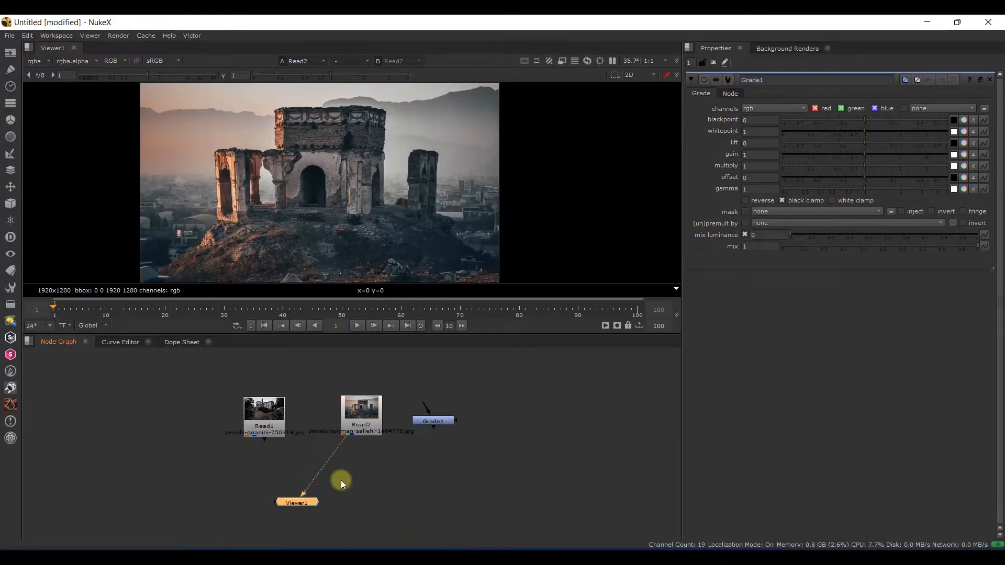
- Disconnect Viewer1 from Read2, connecting its first input to Read1 and its second input to Read2
left_click_drag(340, 444, 381, 508)
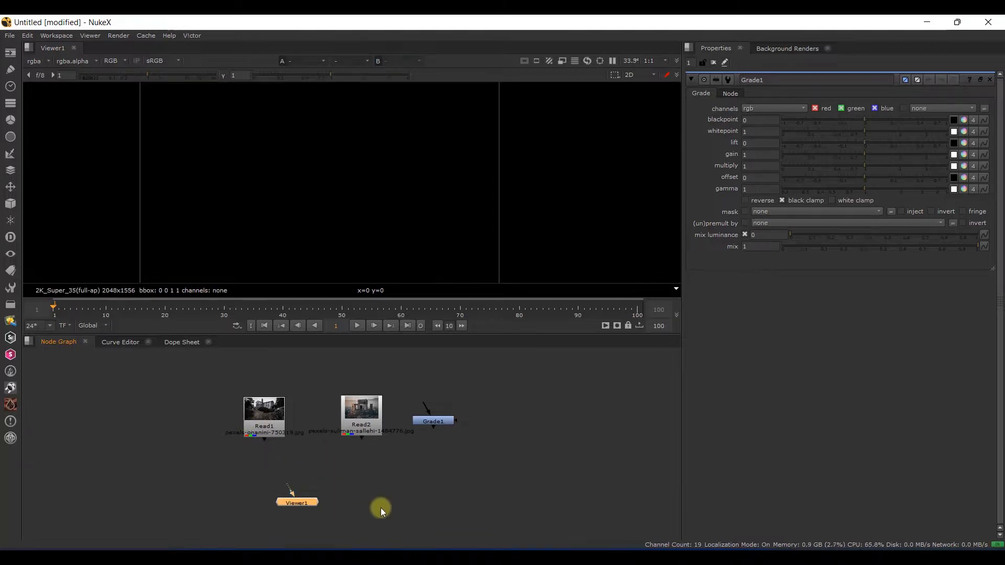
left_click(264, 427)
key("1")
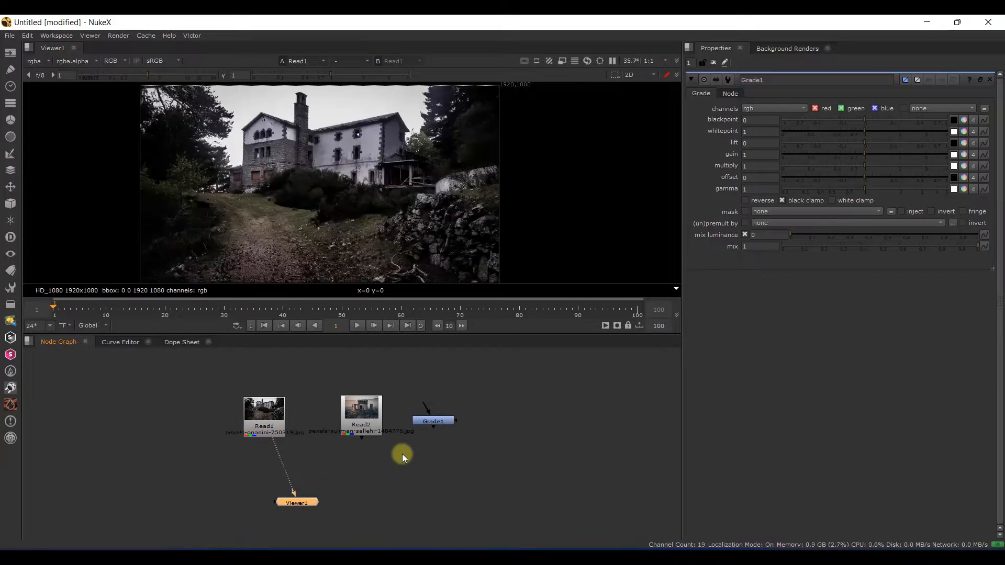
left_click(370, 428)
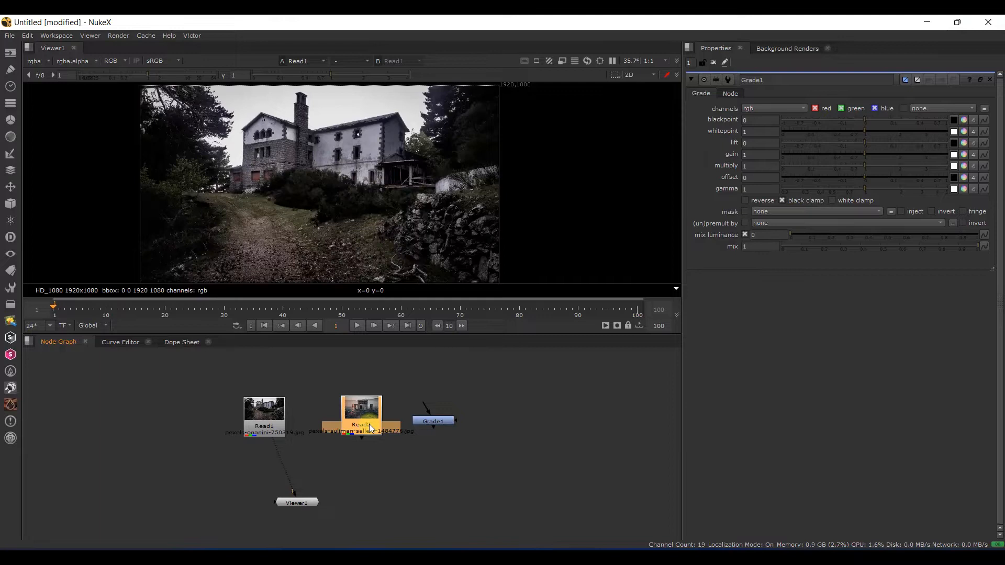
key("2")
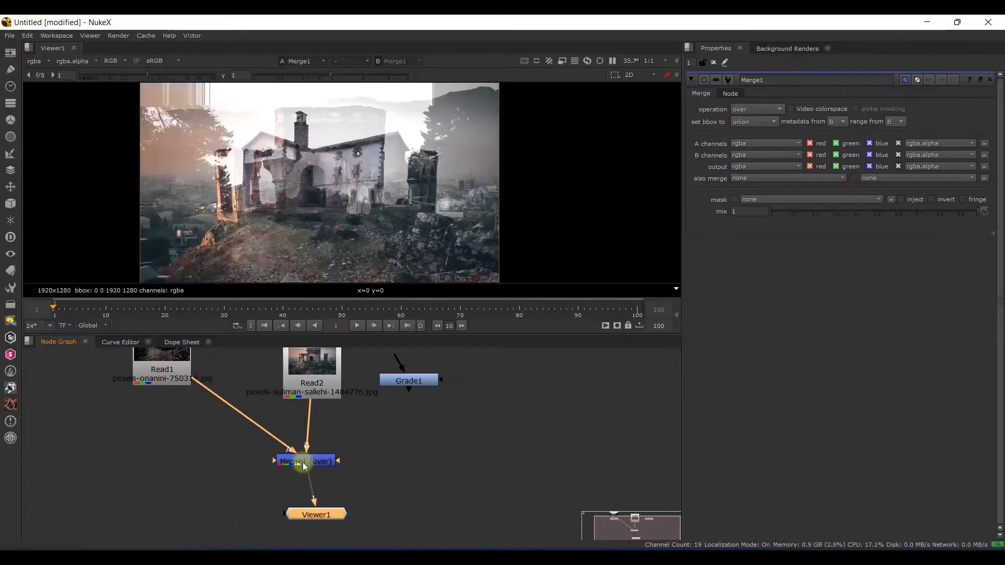
- Add two unconnected Merge nodes to the right of Merge1, near Grade1
key("m")
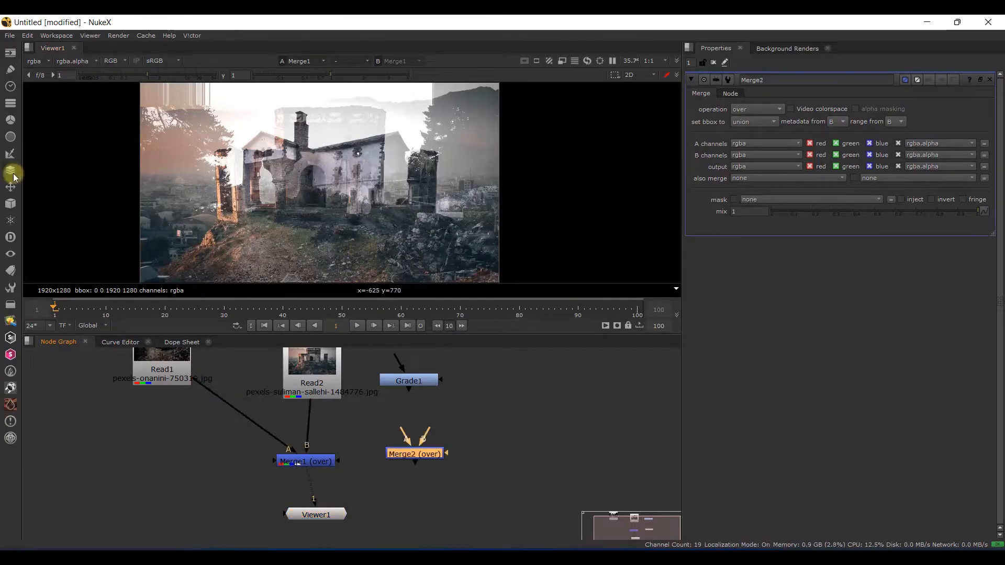
left_click(10, 170)
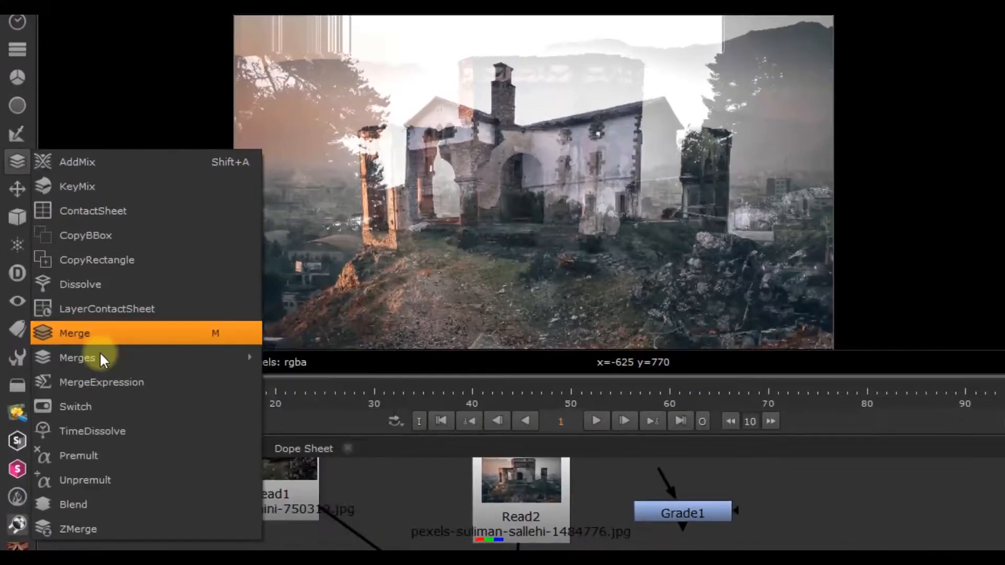
left_click(497, 420)
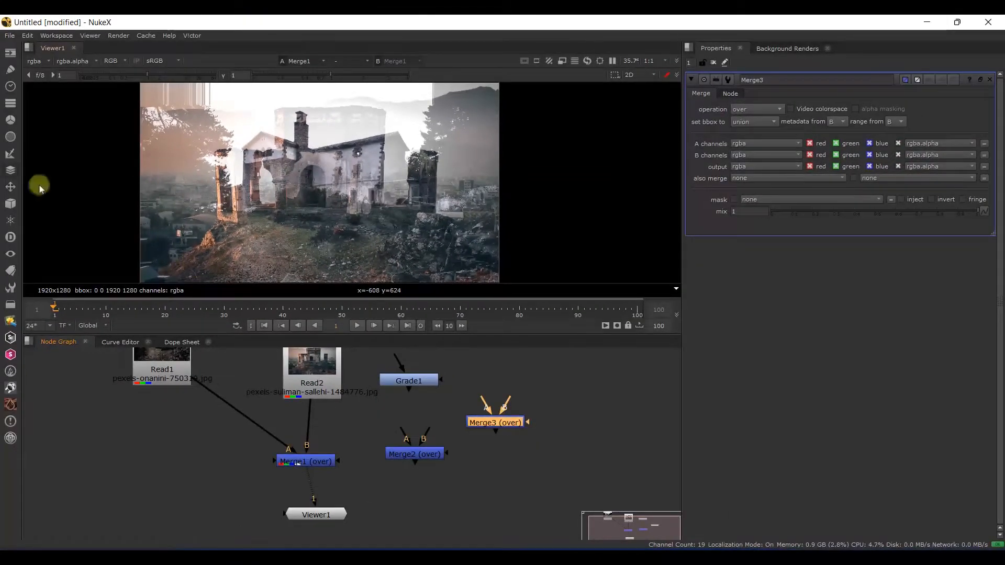
left_click(11, 170)
mouse_move(89, 287)
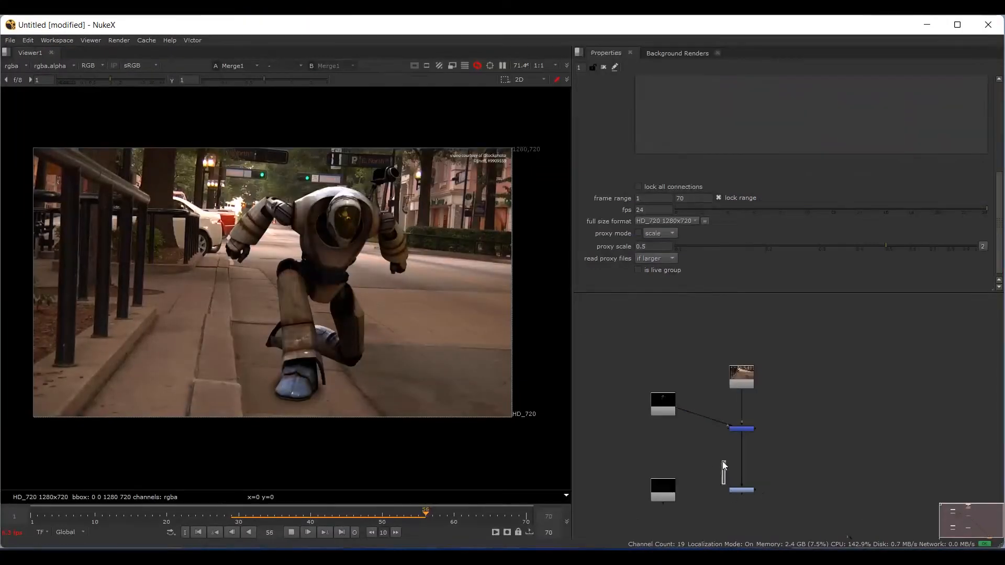
- Connect the Grade node's mask input to the Read2 shadow footage and stop playback
middle_click_drag(723, 482, 732, 366)
scroll(732, 366, "up", 2)
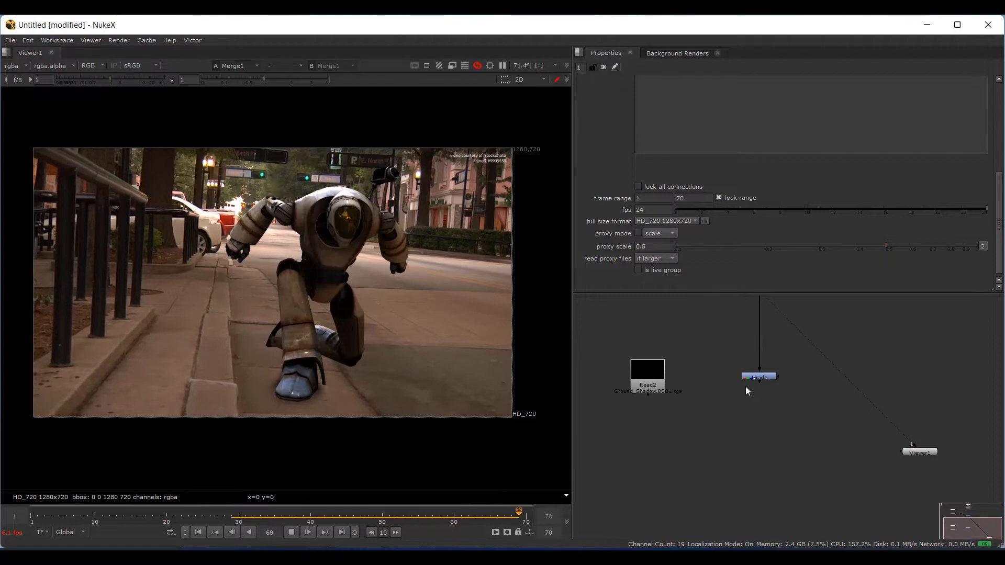
left_click_drag(786, 380, 663, 376)
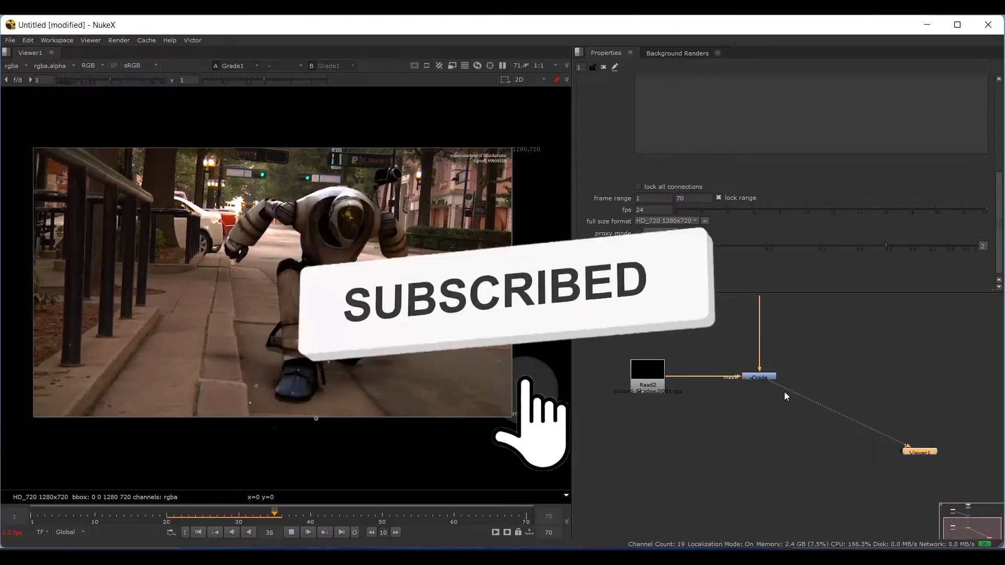
scroll(701, 403, "down", 4)
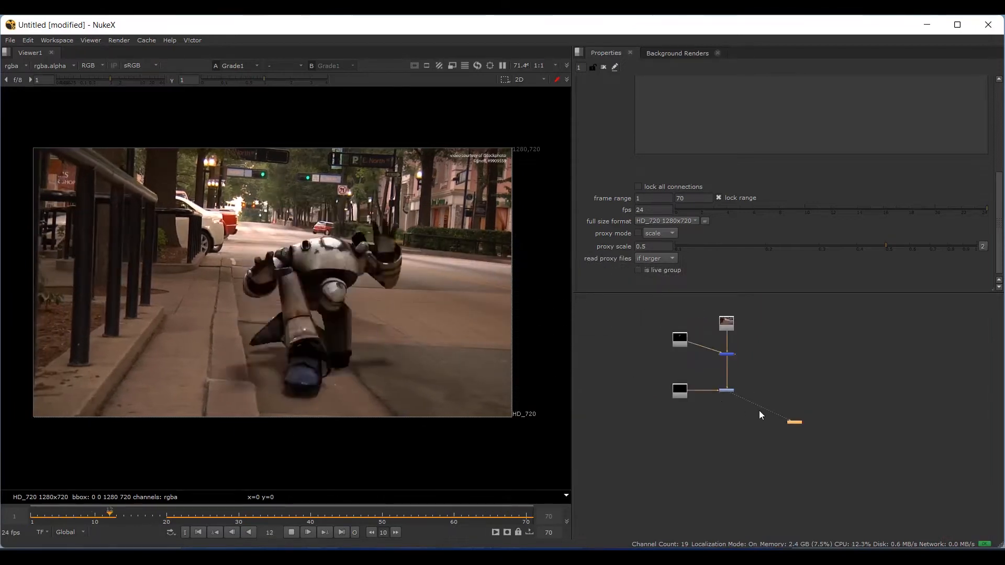
left_click(293, 533)
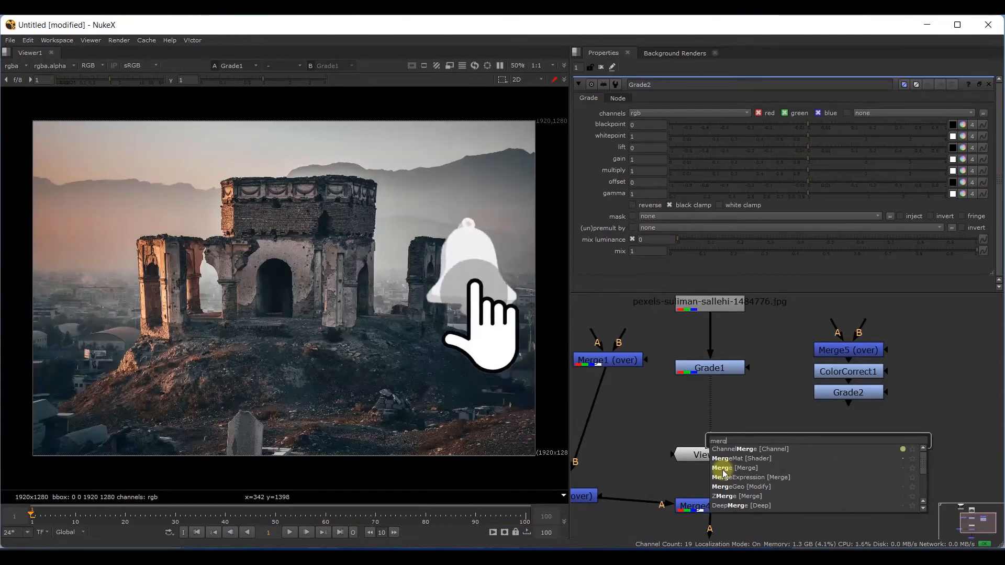
- Add an unconnected Merge node below Grade2 and open the node search again
left_click(722, 469)
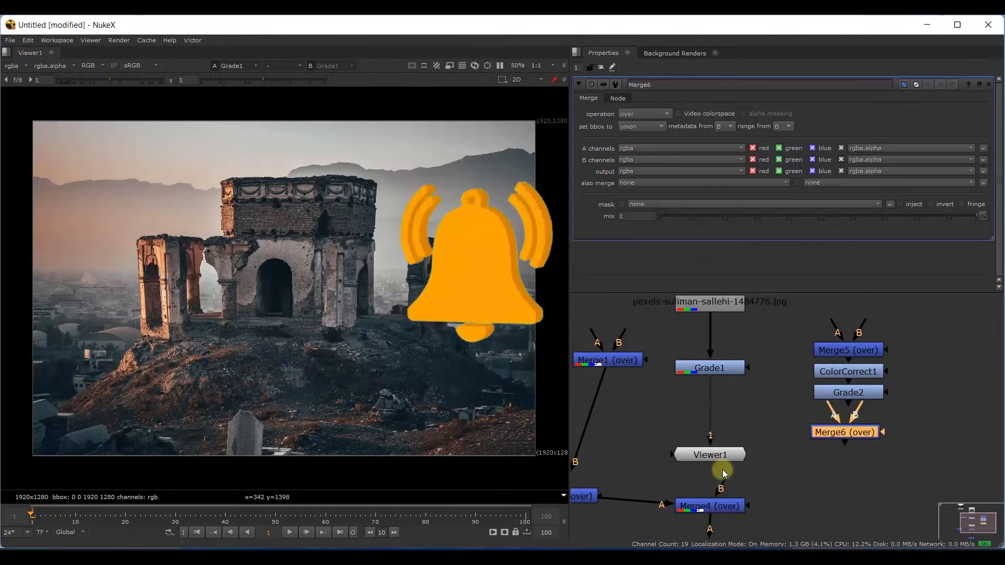
left_click(810, 458)
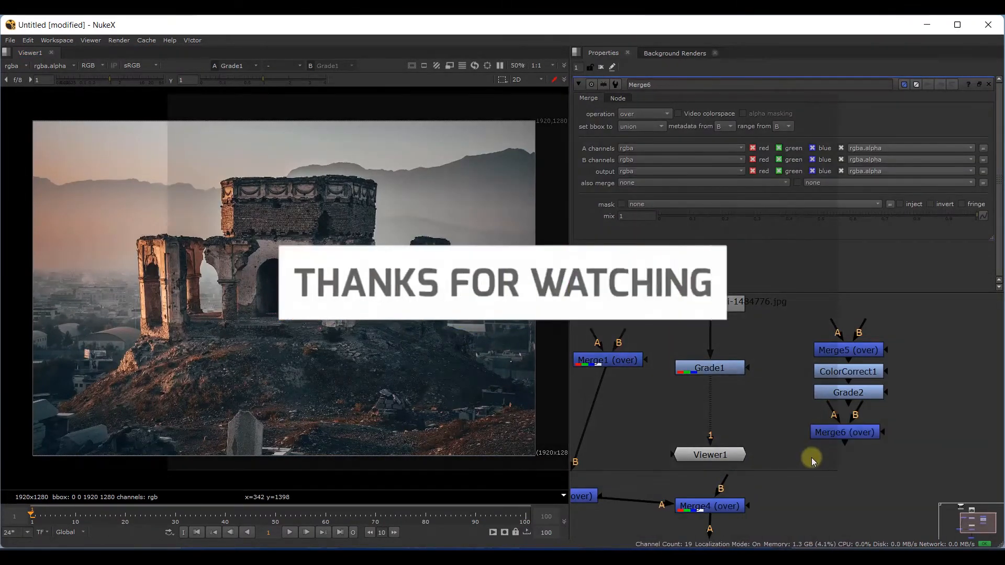
key("Tab")
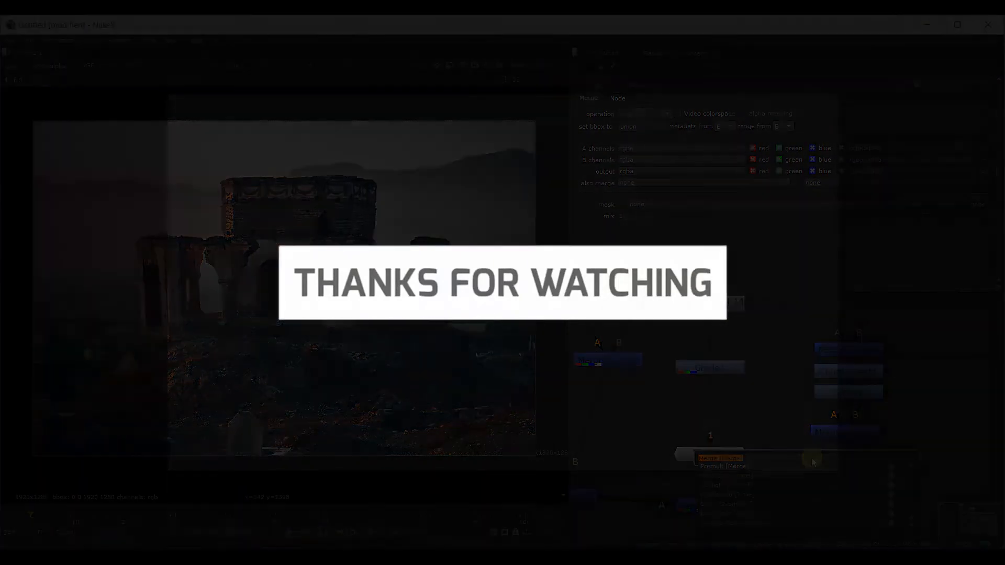